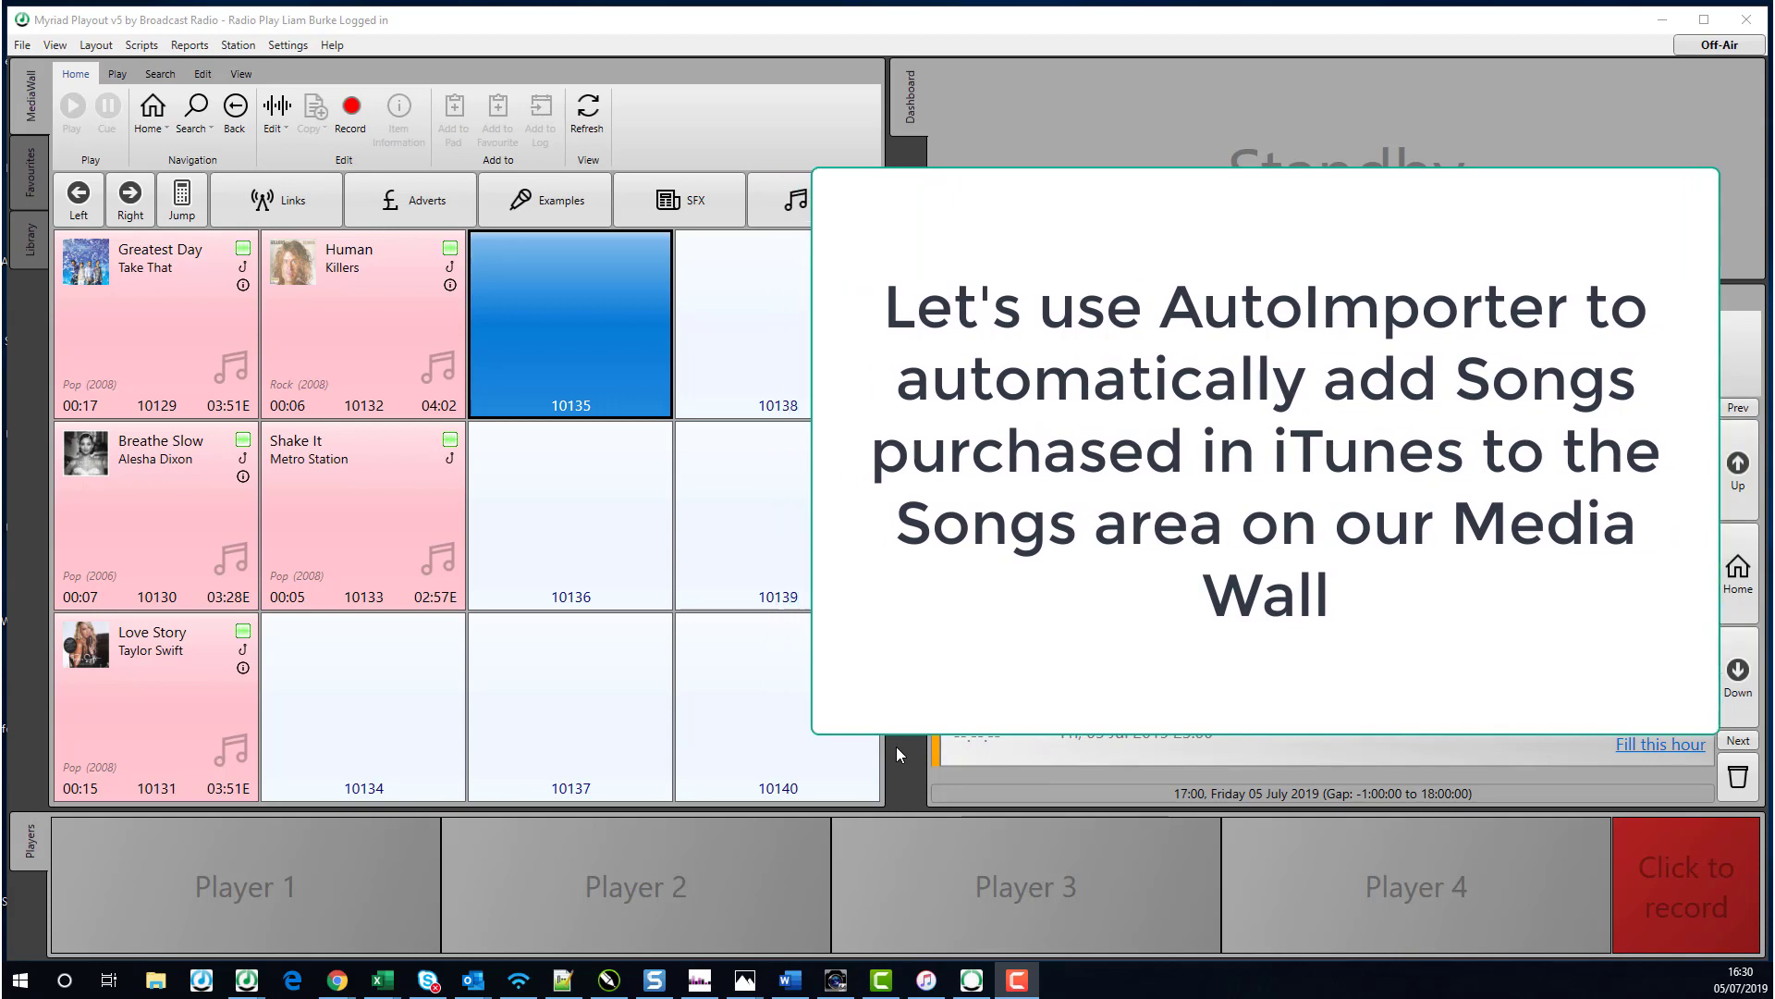
- Switch to Myriad Media AutoImporter and add a new importer group named "Import News Music From iTunes"
left_click(971, 982)
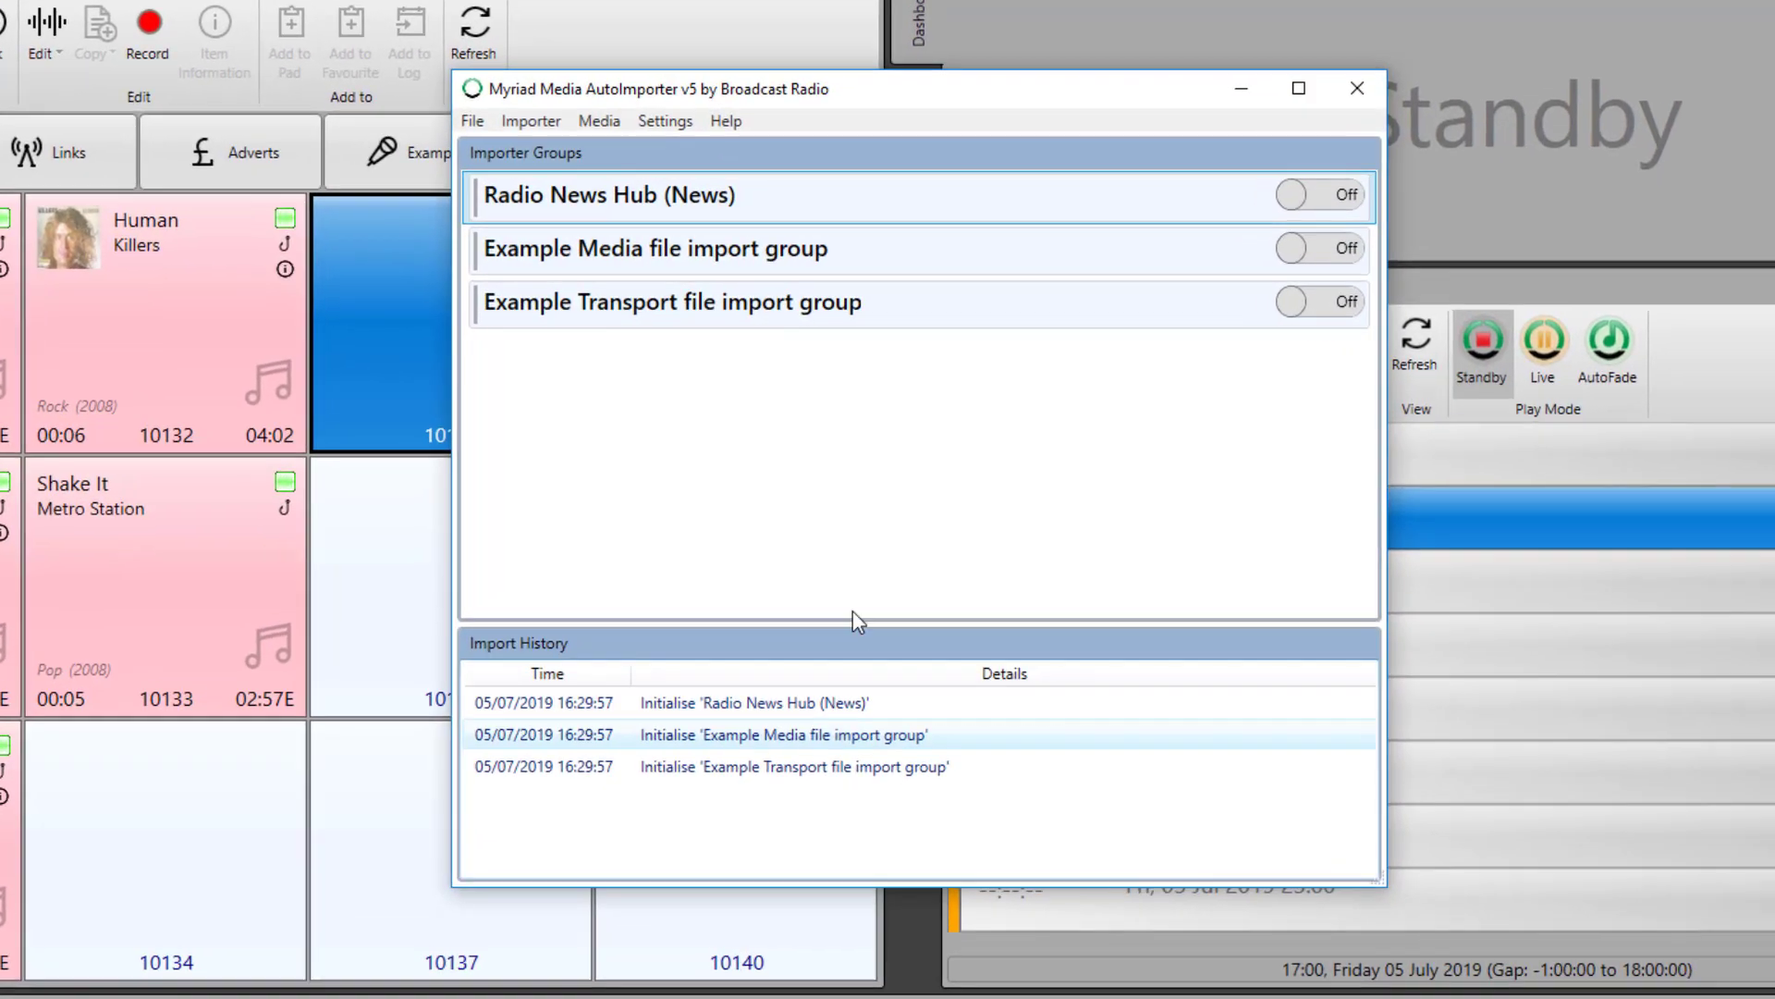
left_click(521, 121)
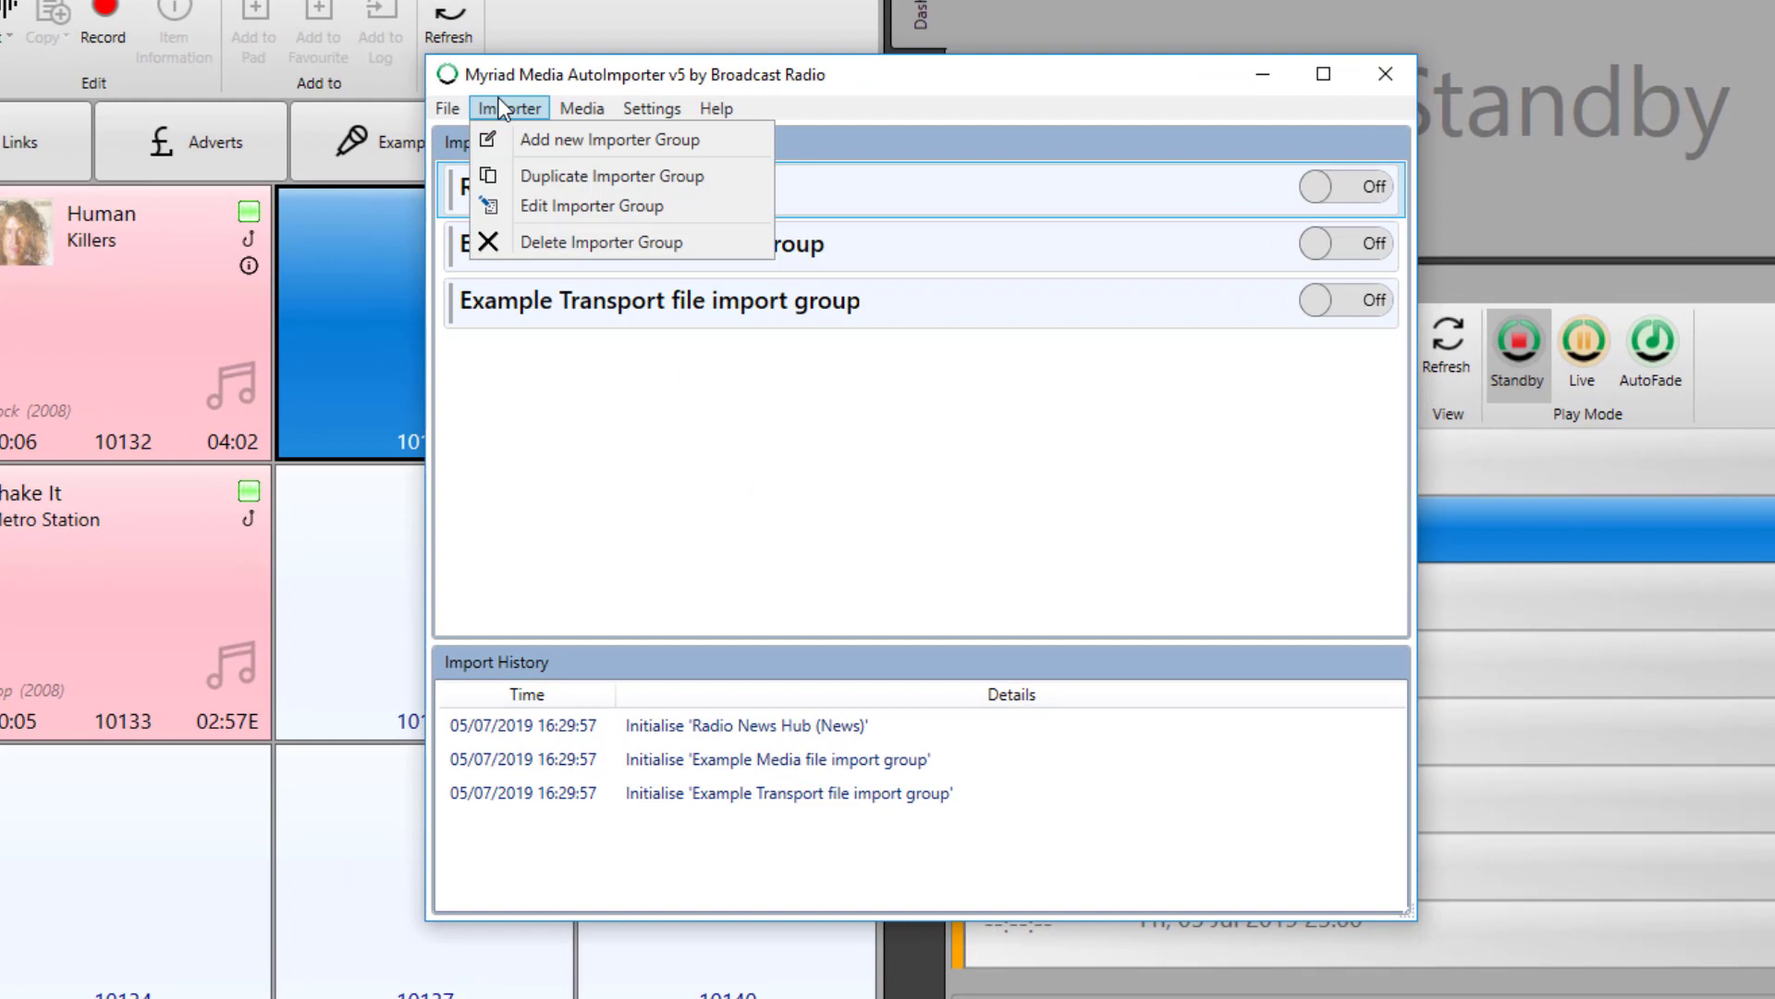
left_click(575, 147)
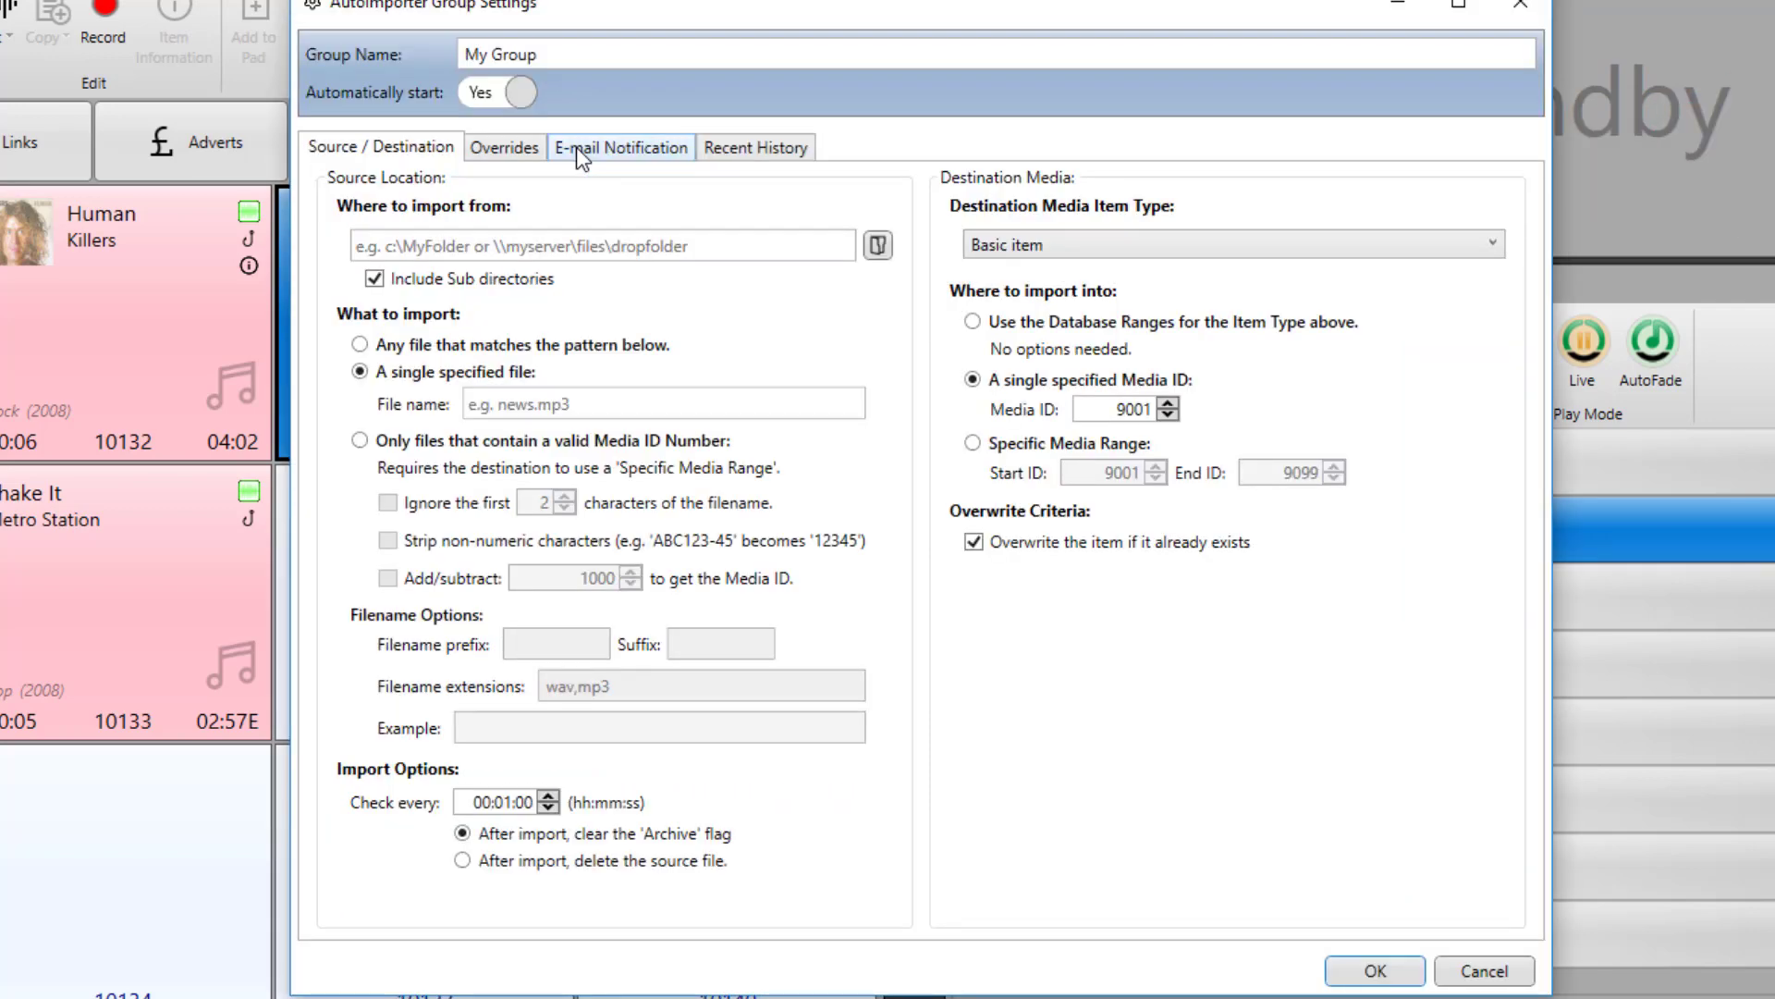
triple_click(588, 51)
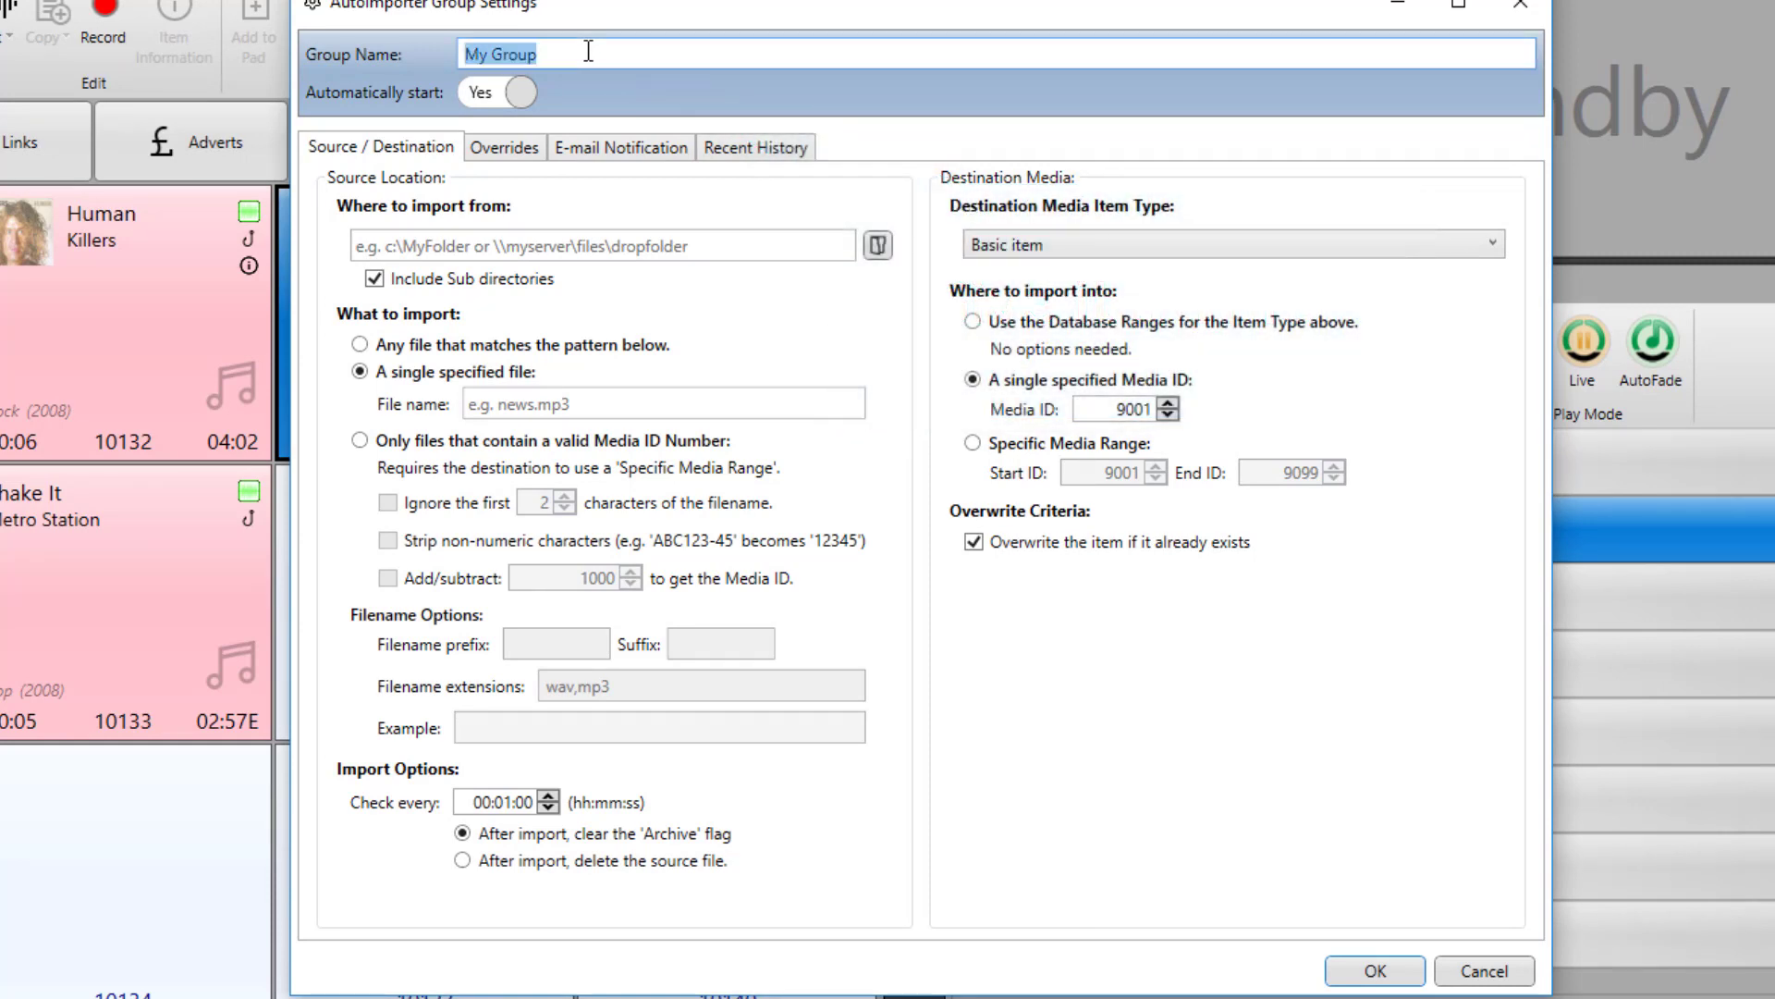
type("Import")
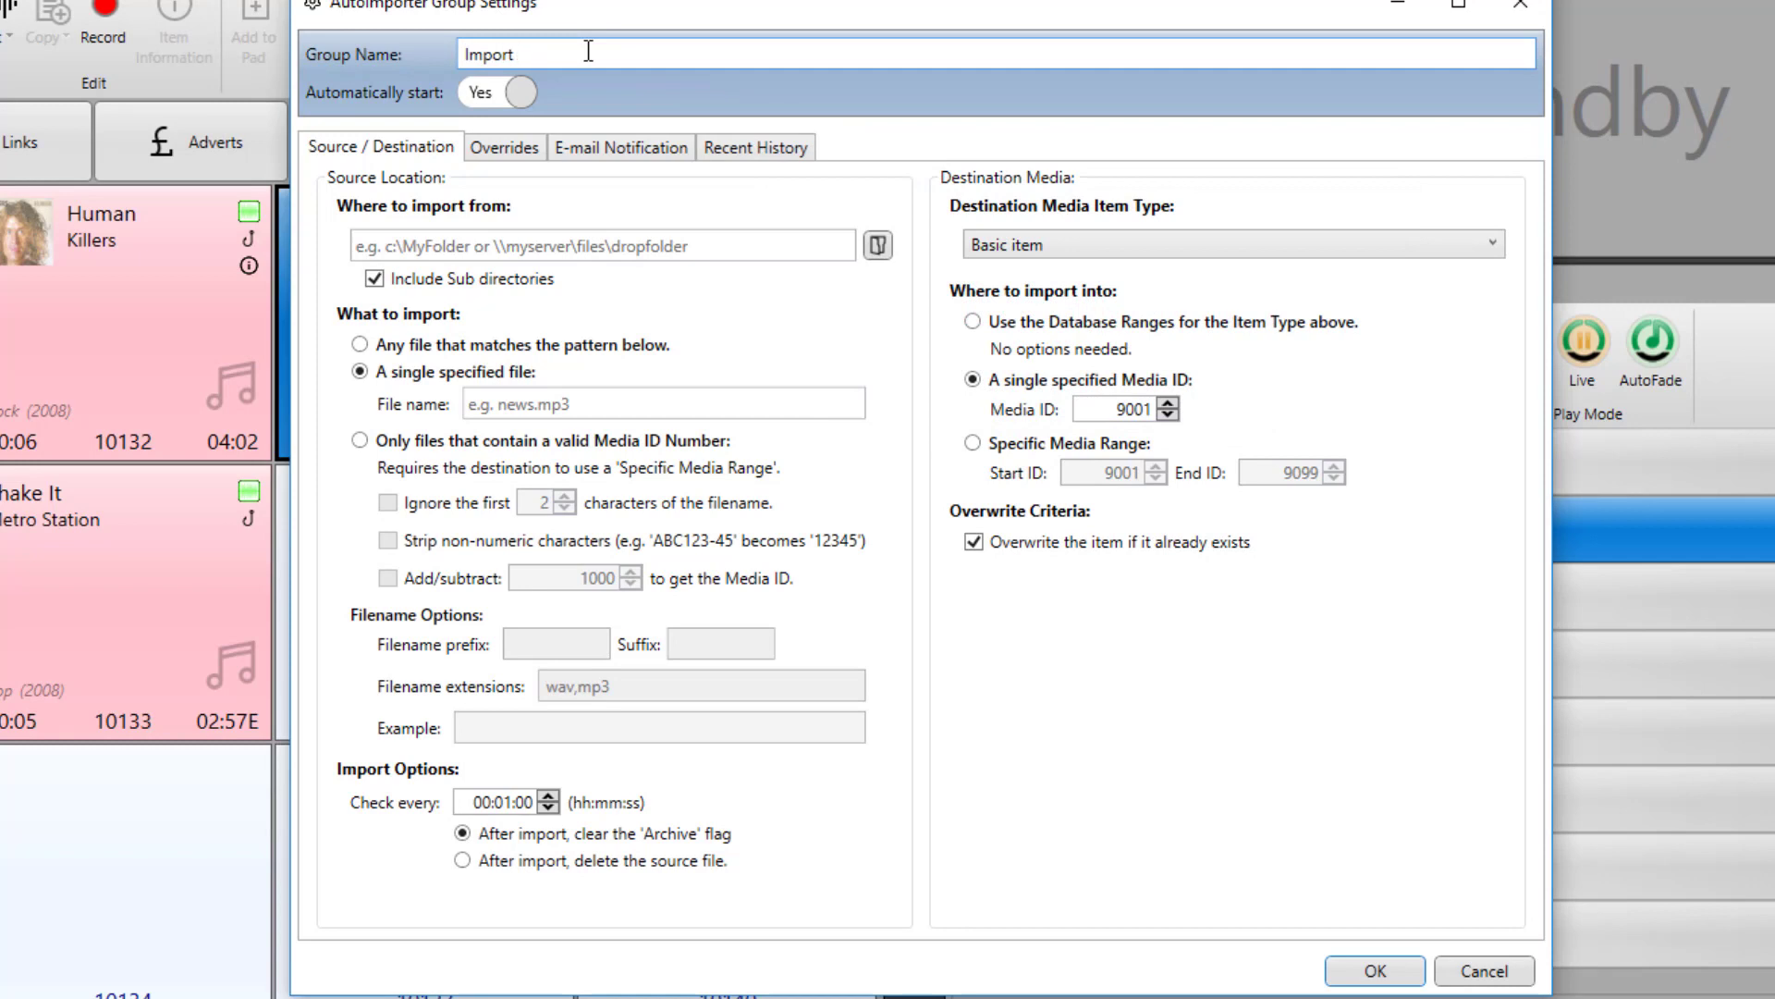
type(" News Music From iTunes")
- Set the group's source location to the Music folder inside Music > iTunes > iTunes Media
left_click(878, 246)
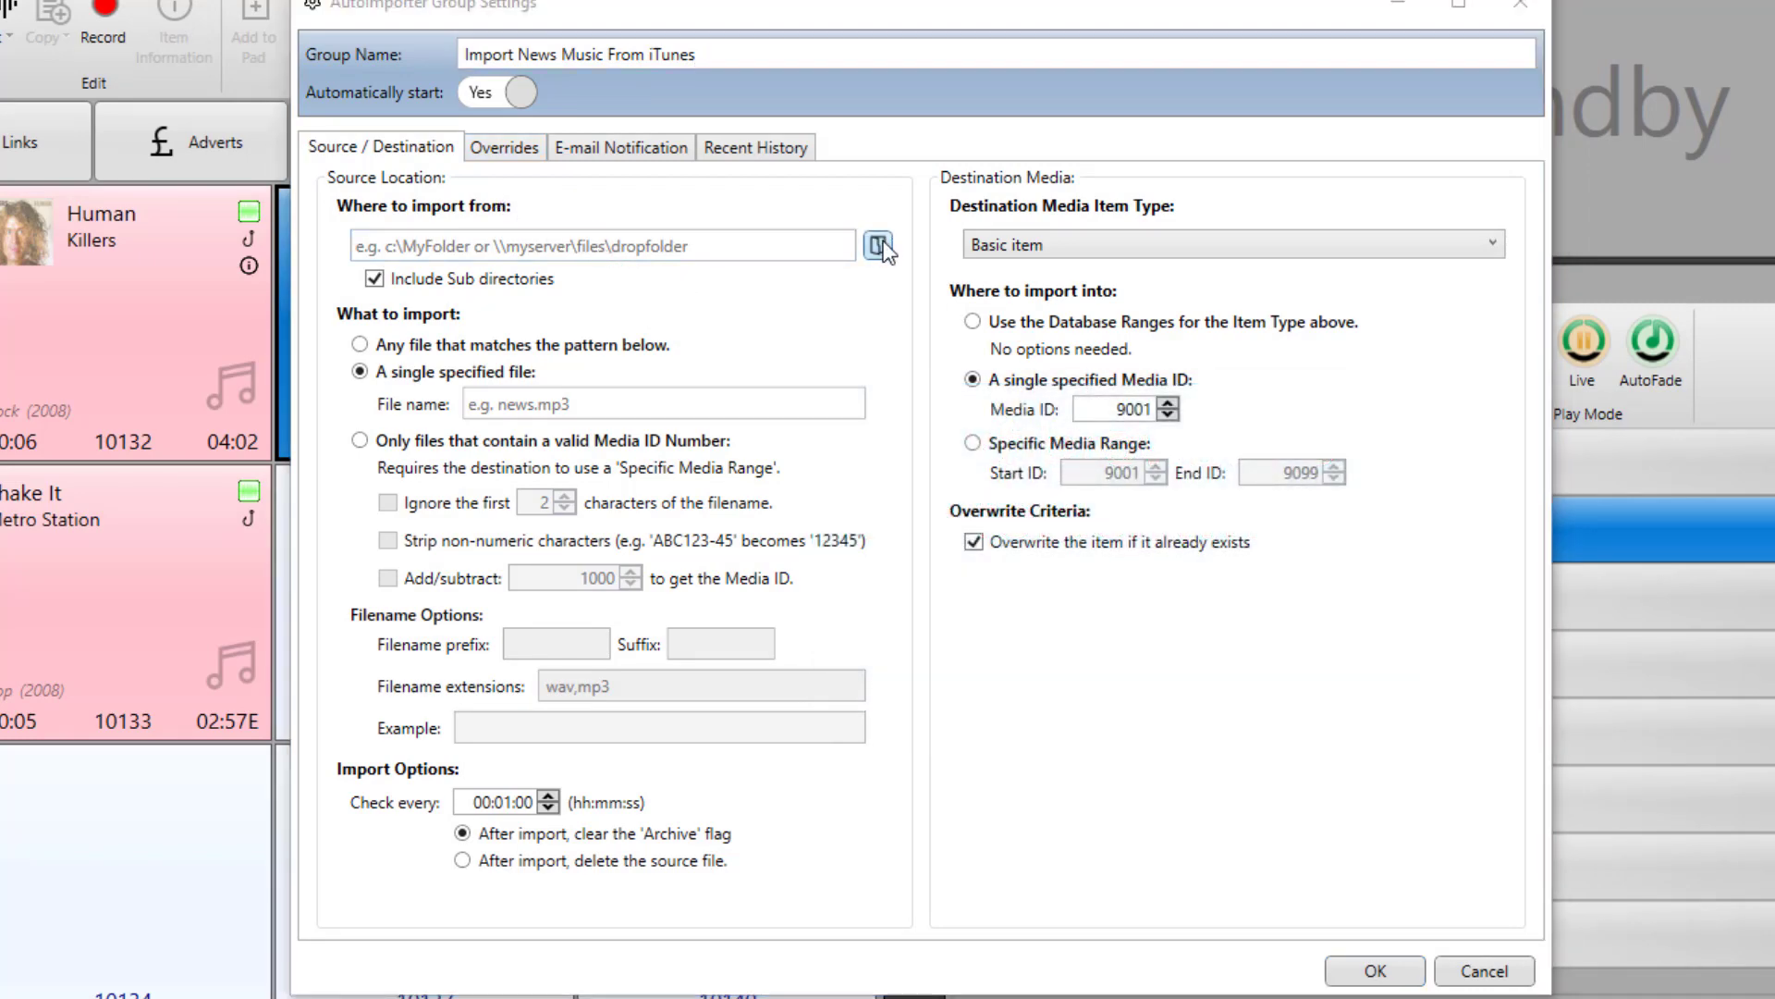
left_click(431, 344)
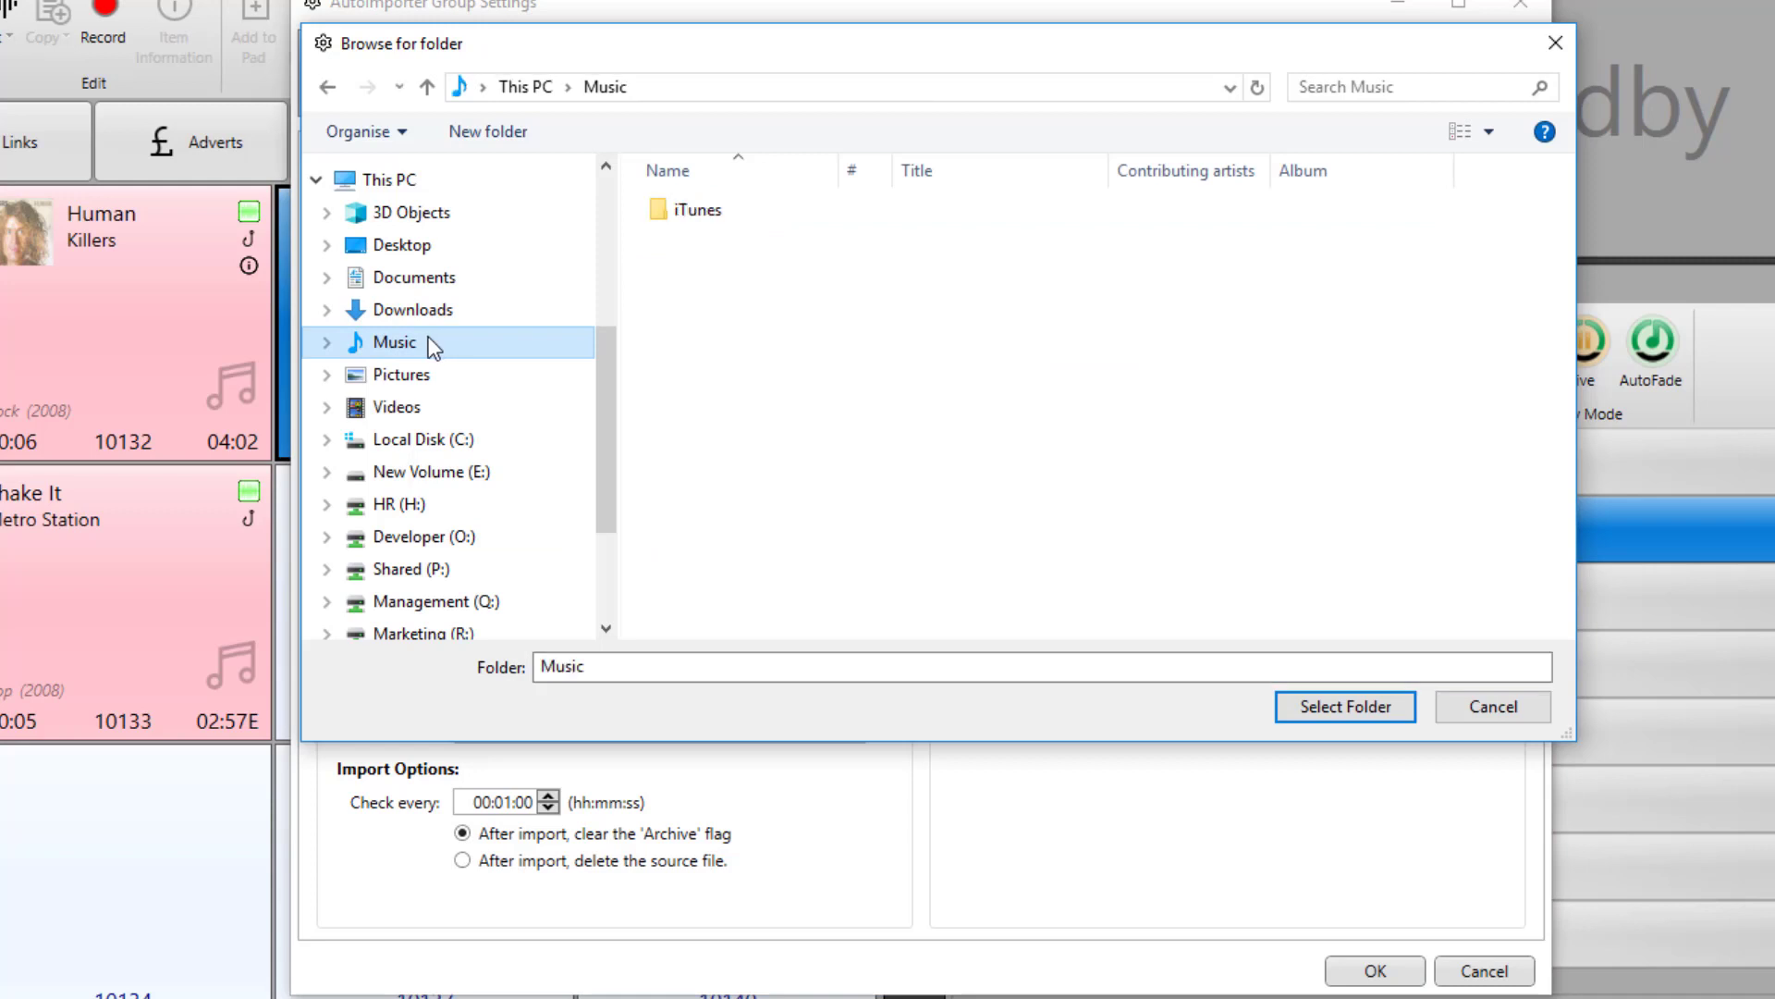
double_click(703, 212)
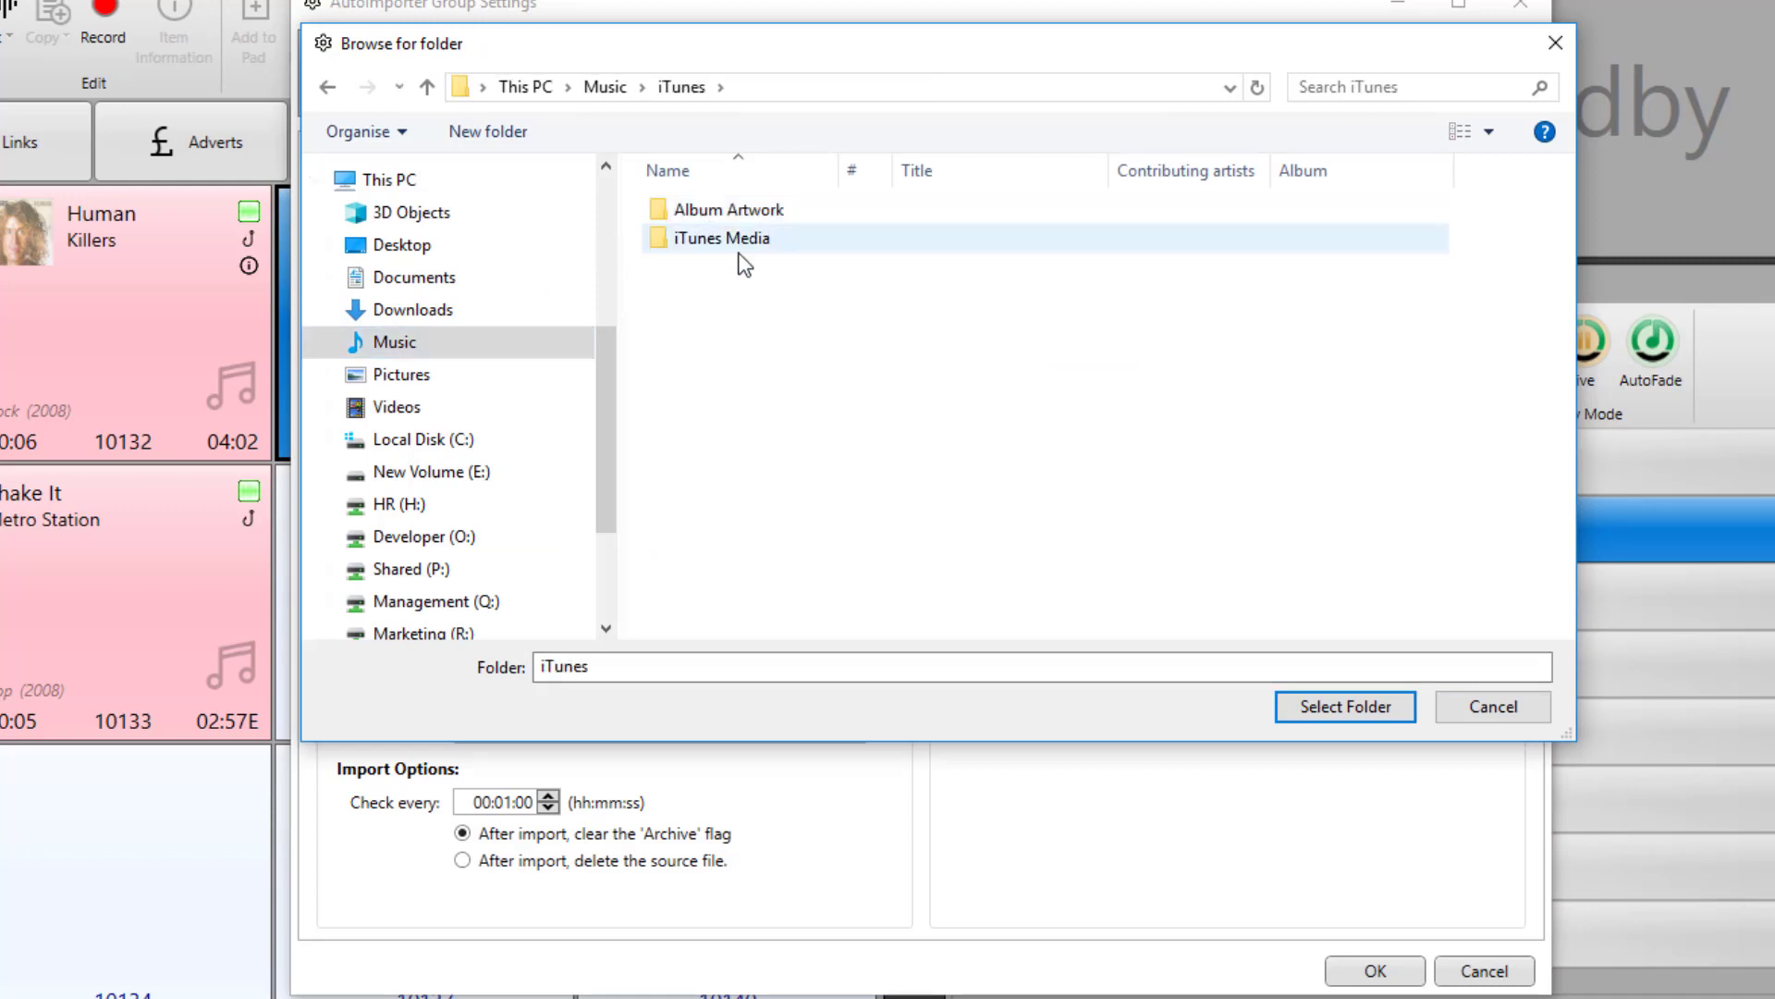
double_click(743, 240)
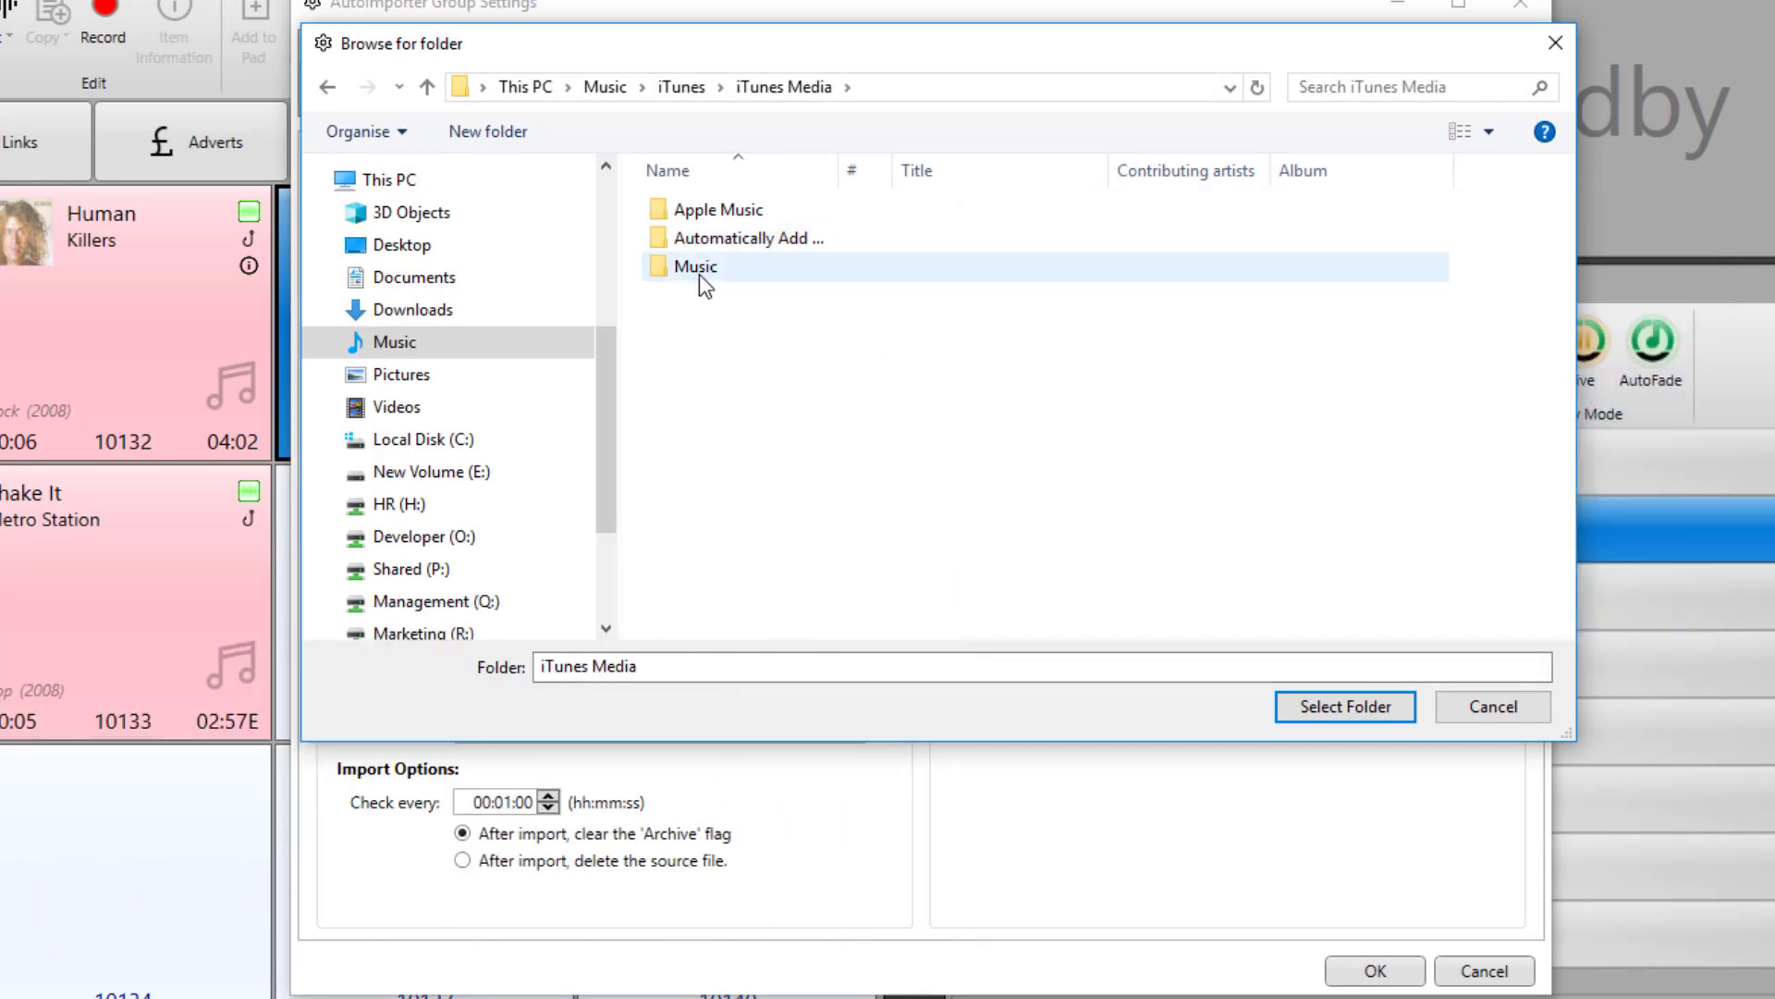
double_click(699, 274)
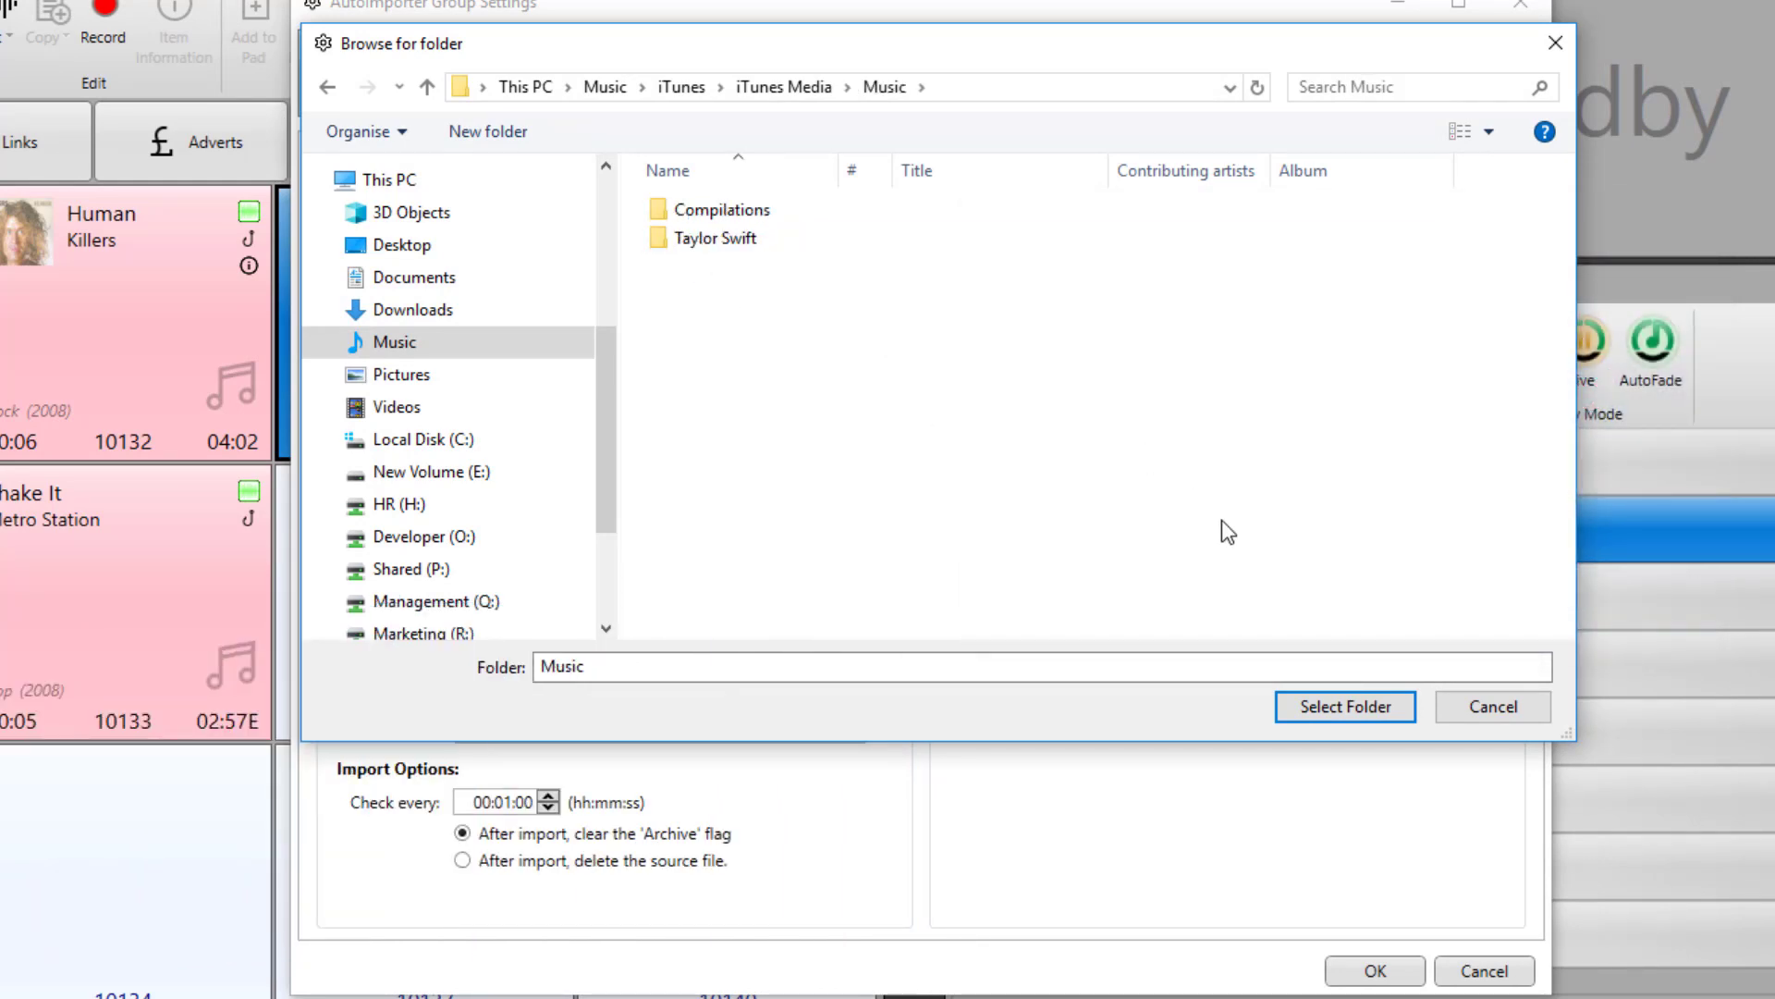
left_click(1315, 708)
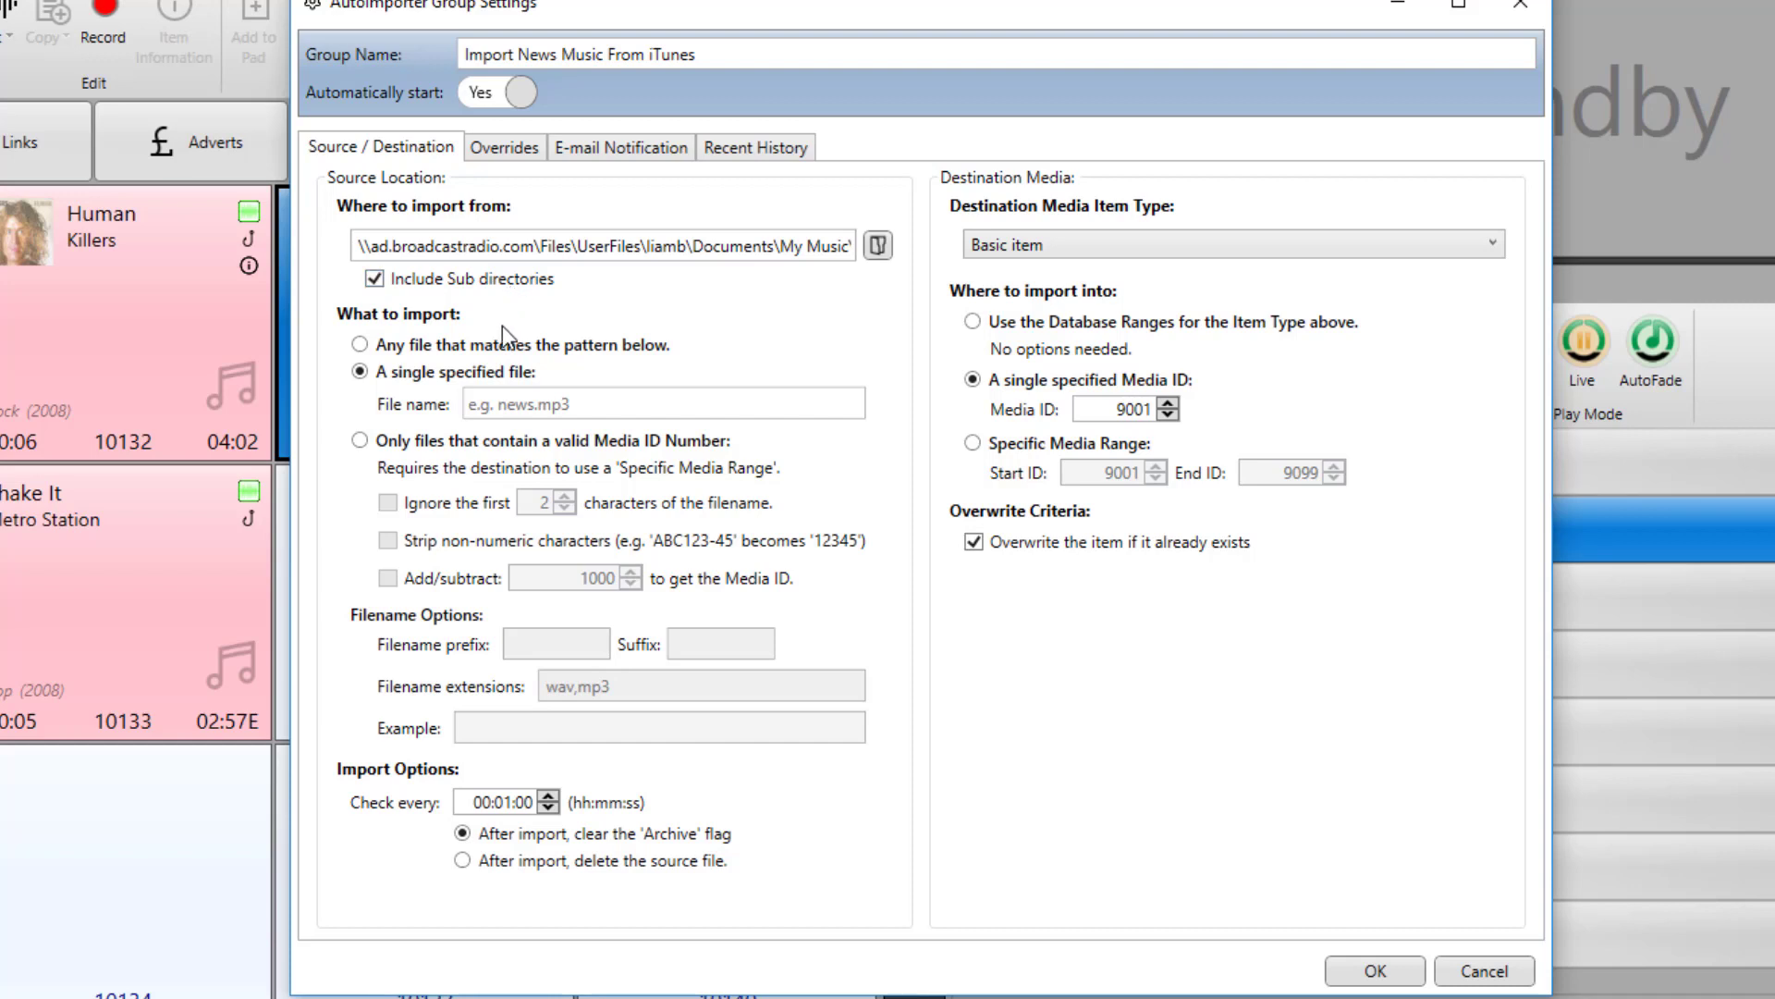
- Import any file that matches the pattern and add m4a to the wav,mp3 filename extensions
left_click(360, 345)
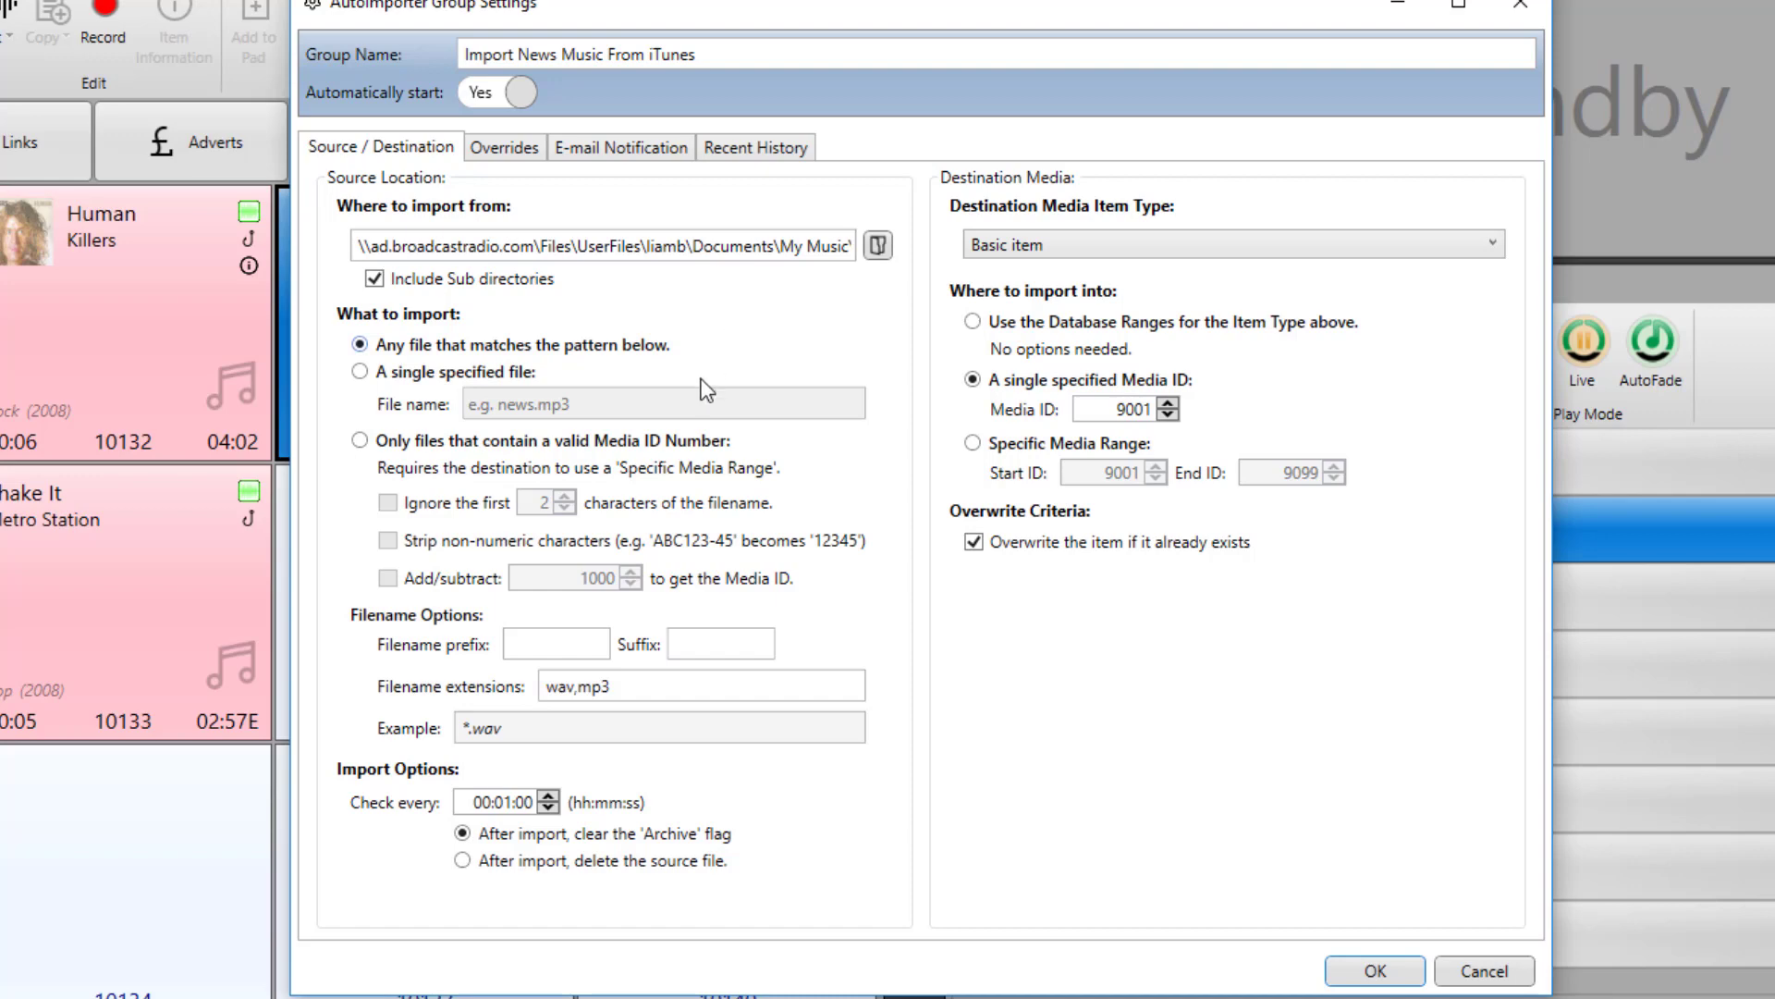
triple_click(641, 696)
left_click(640, 695)
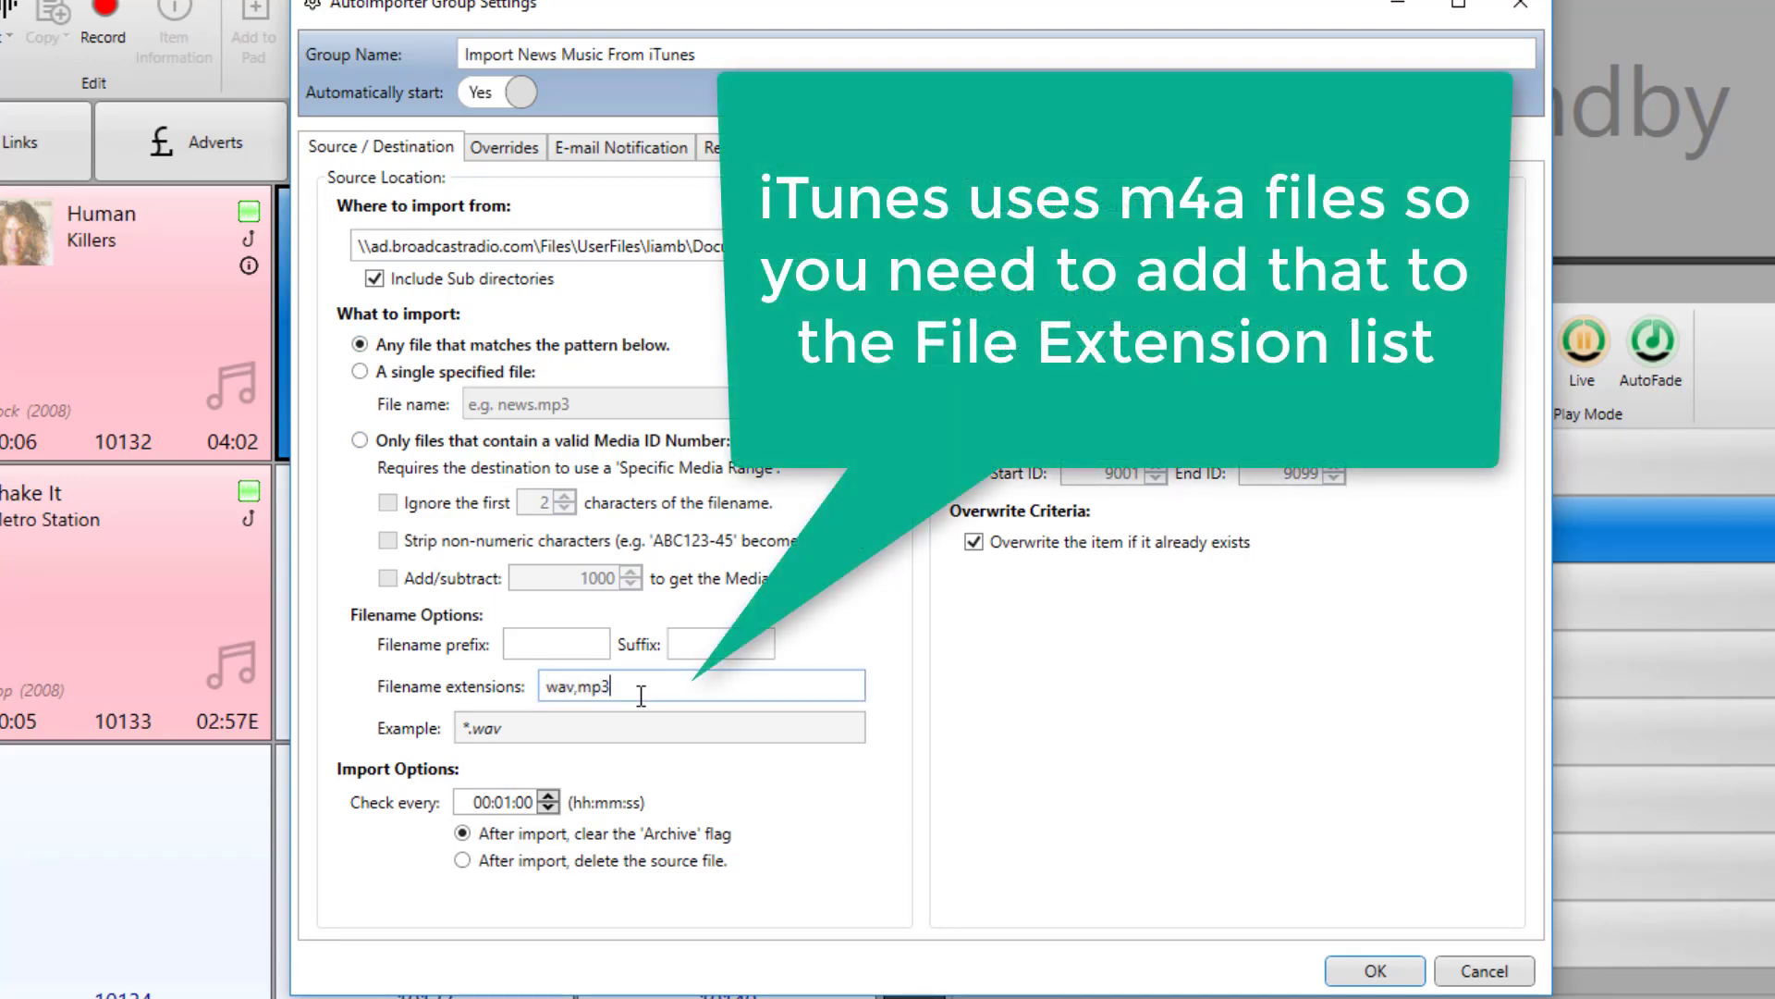
key("BackSpace")
key("BackSpace")
type(",m4a")
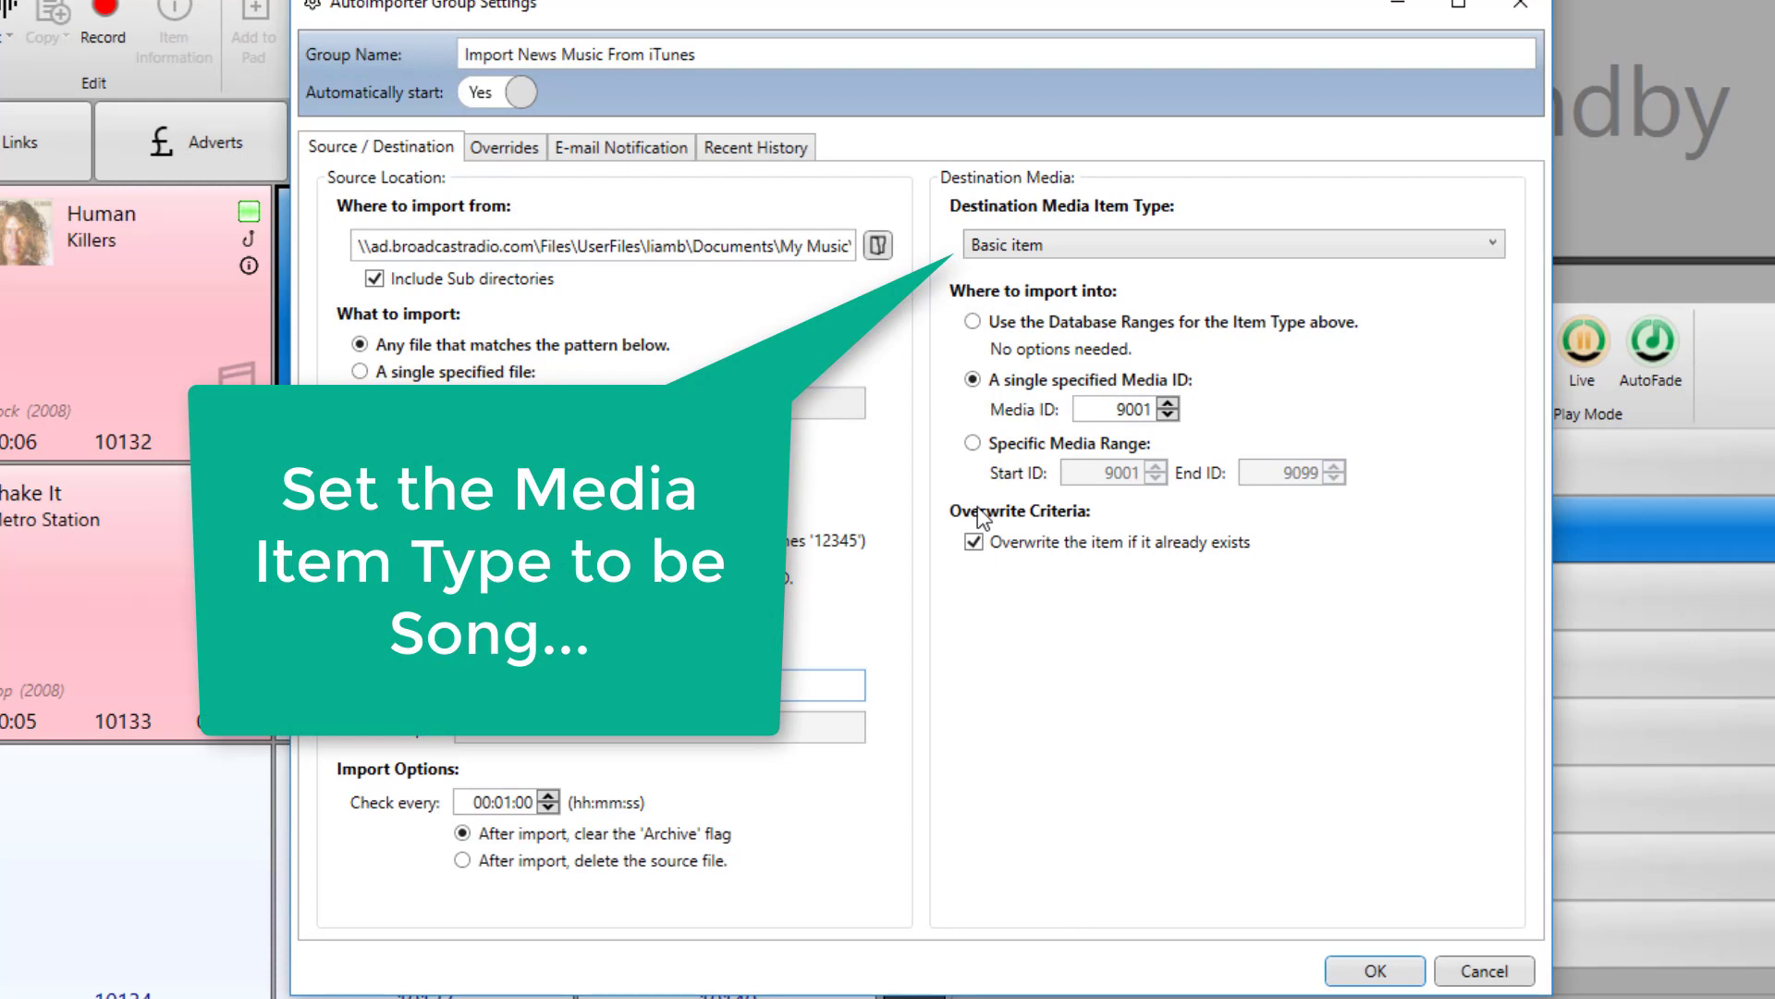
- Set the destination media item type to Song and import into the database ranges for that type
left_click(1178, 246)
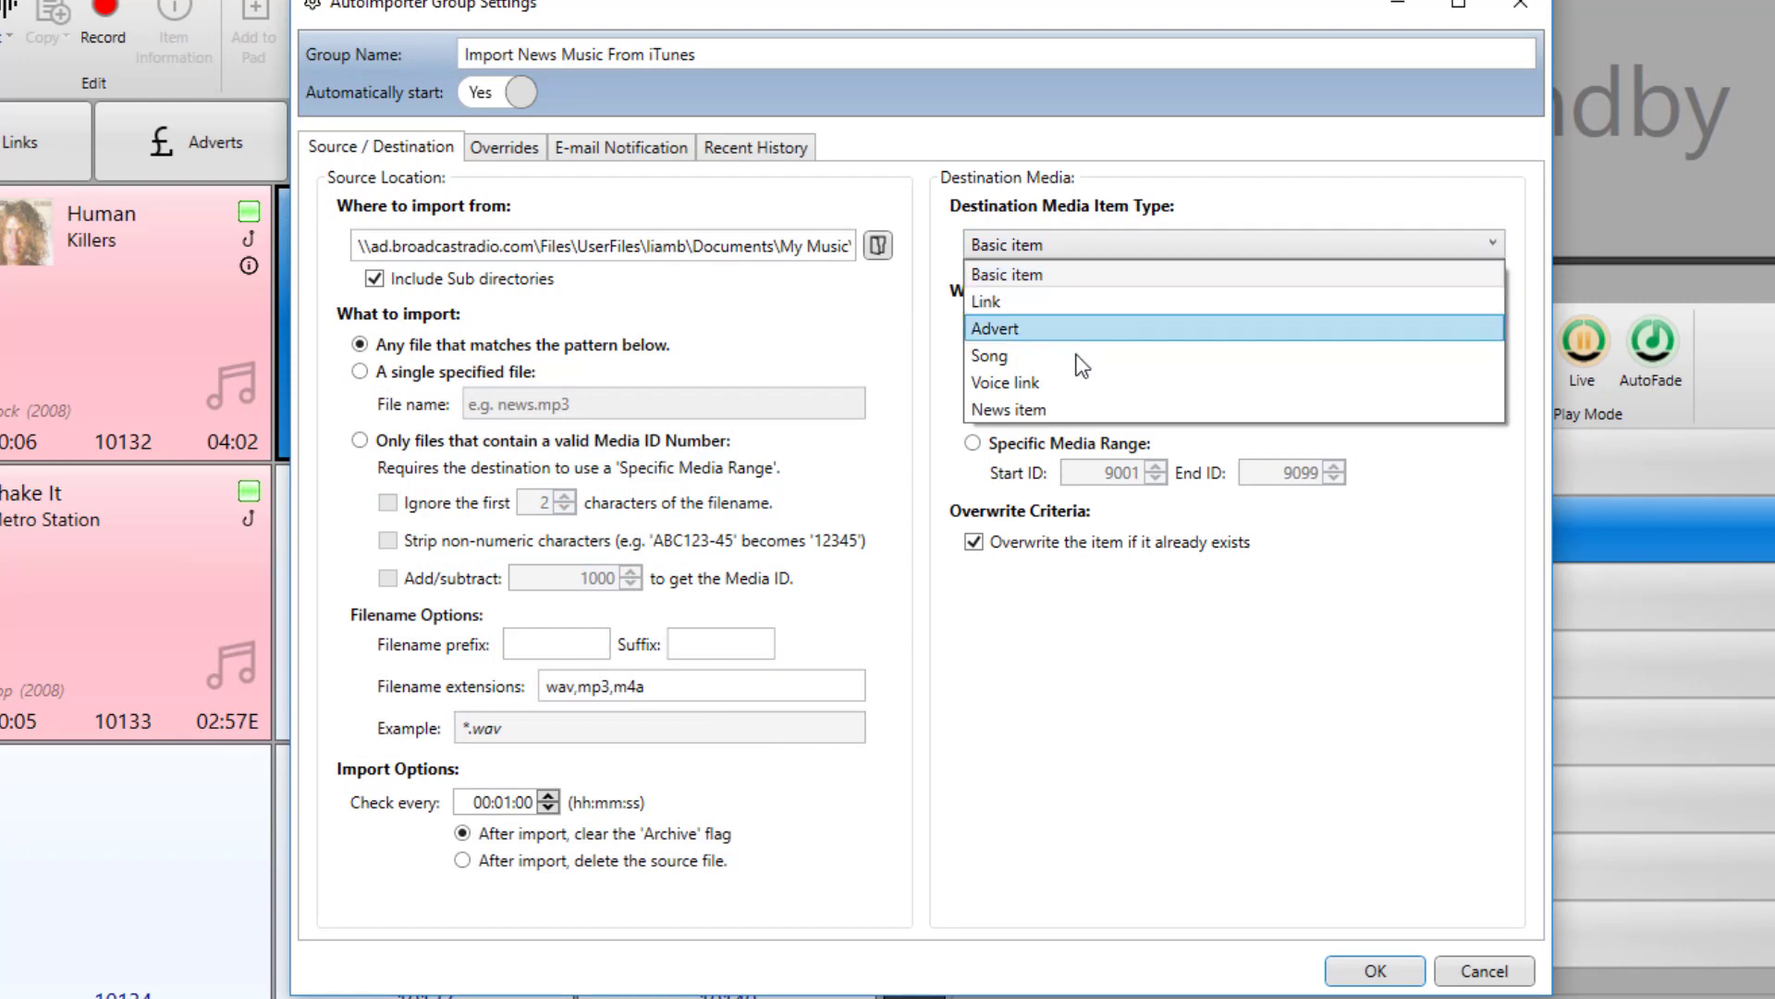
left_click(1071, 357)
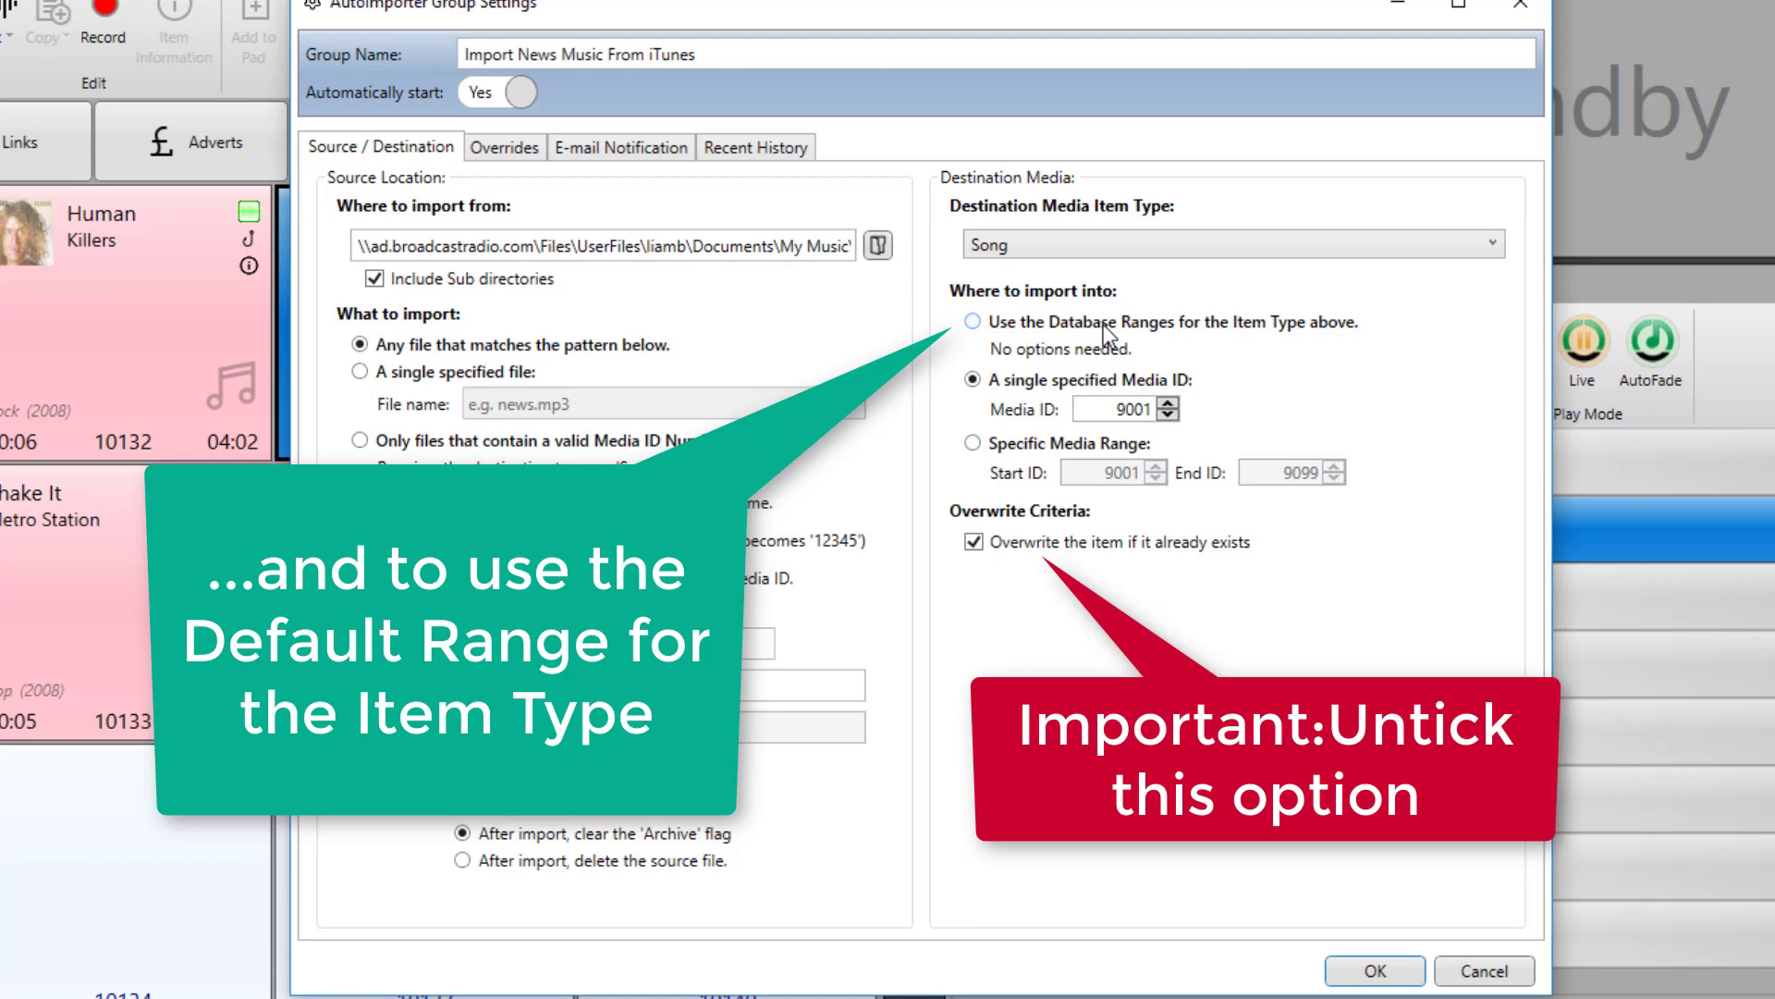
left_click(1102, 324)
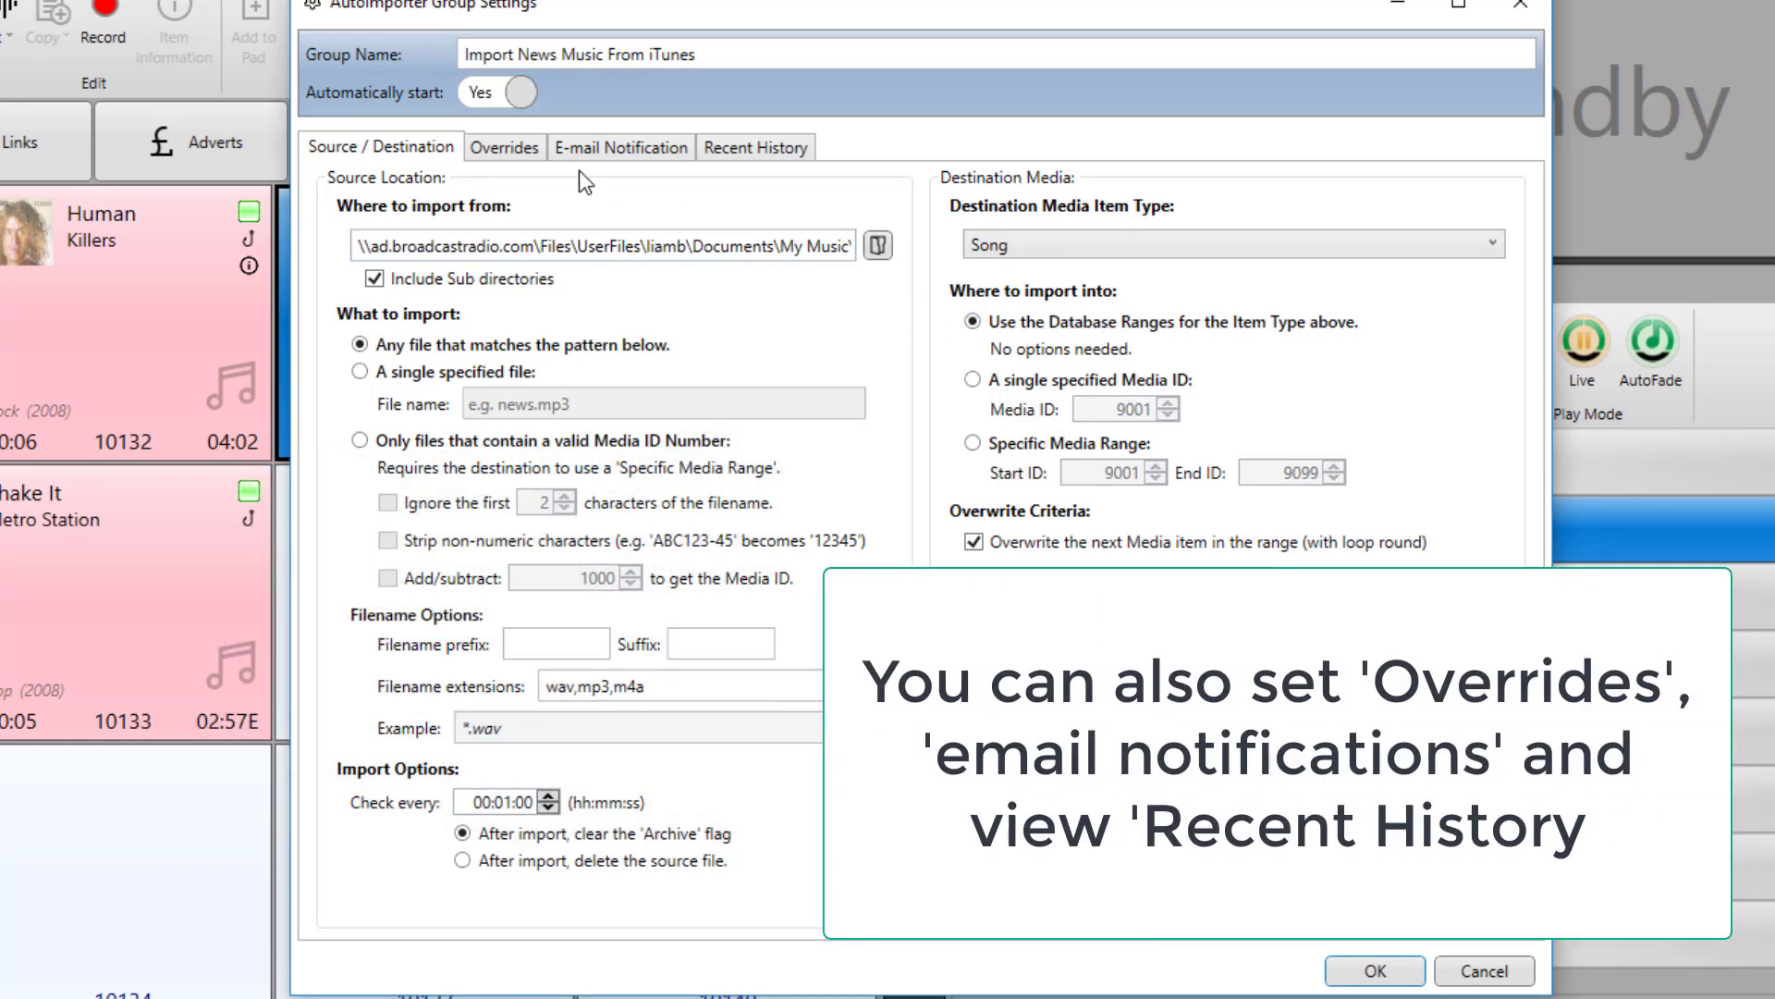
- Review the group's override options, e-mail notification settings and recent history
left_click(499, 150)
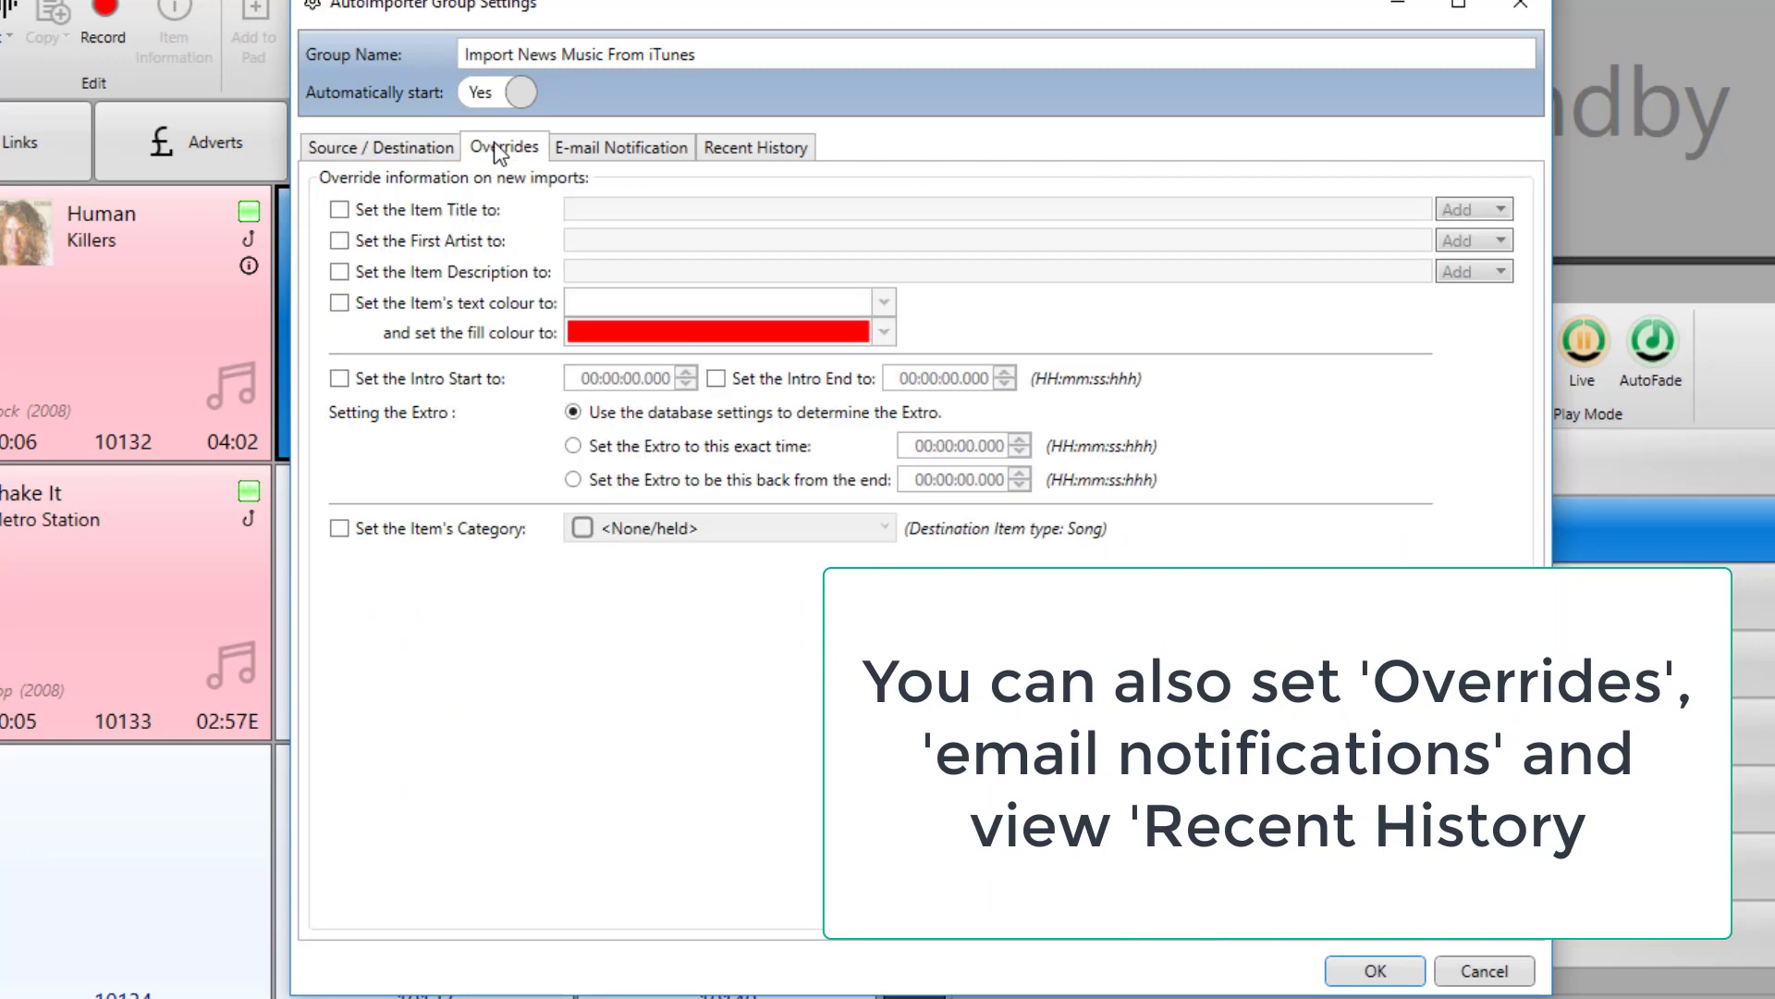
left_click(610, 151)
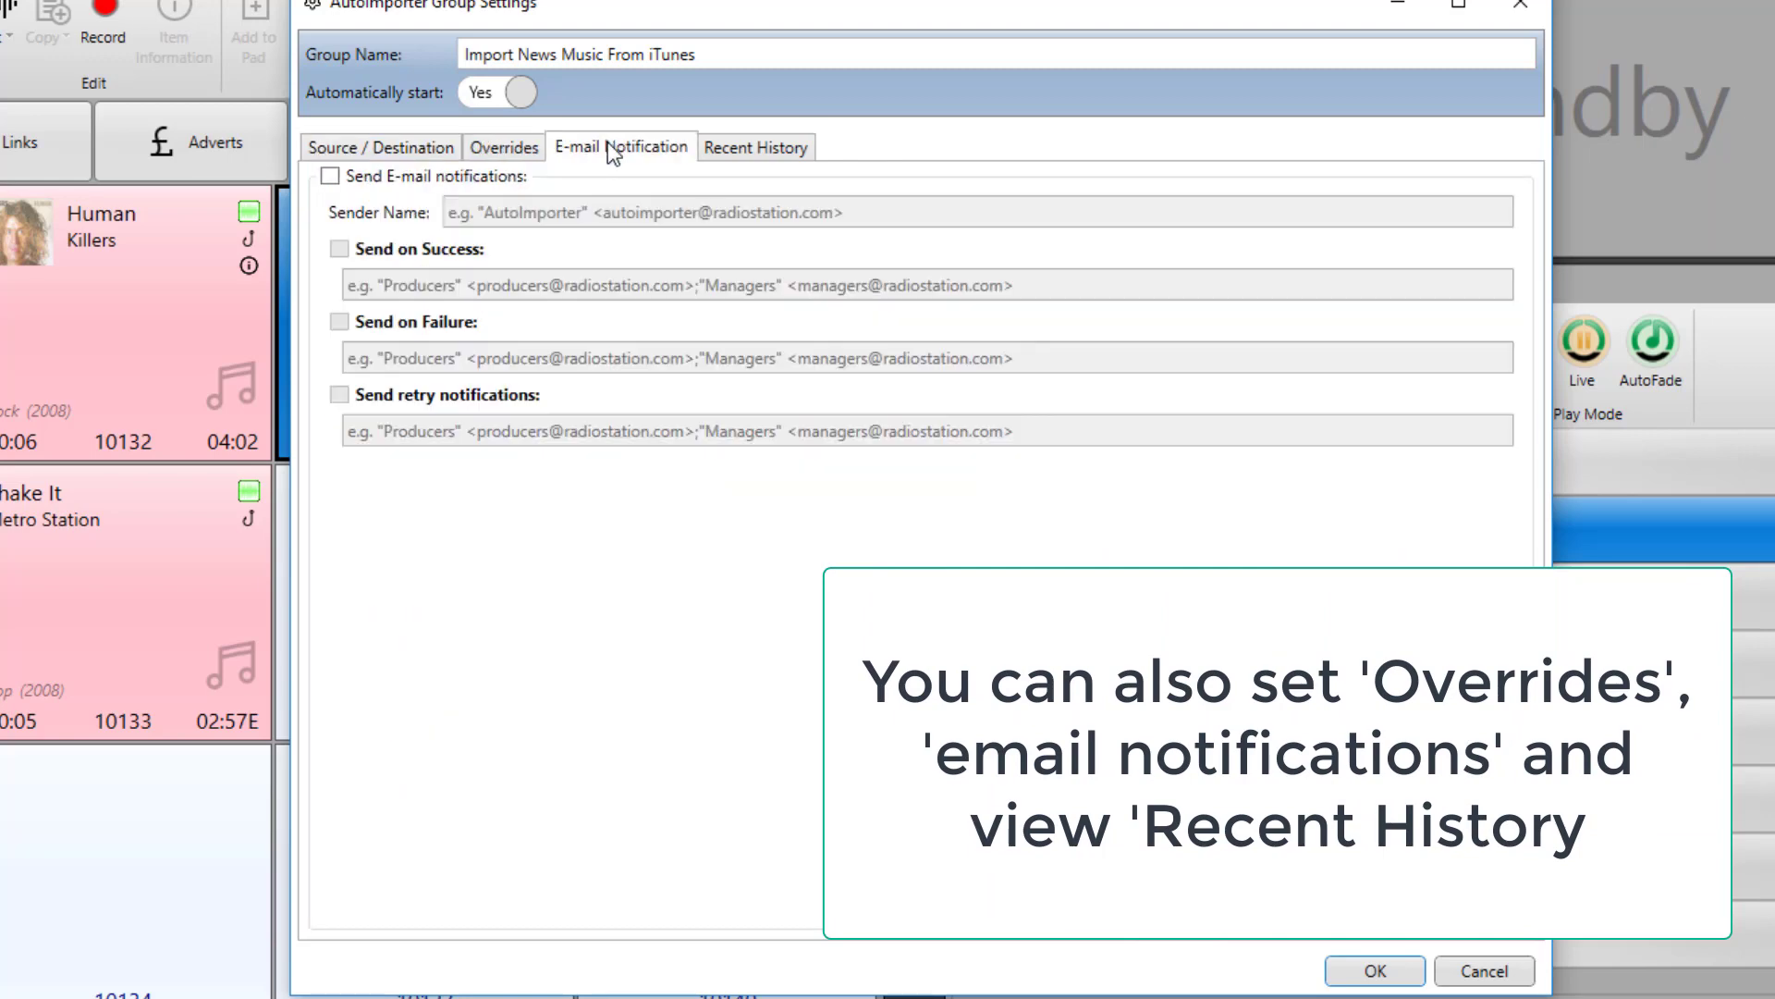
left_click(746, 140)
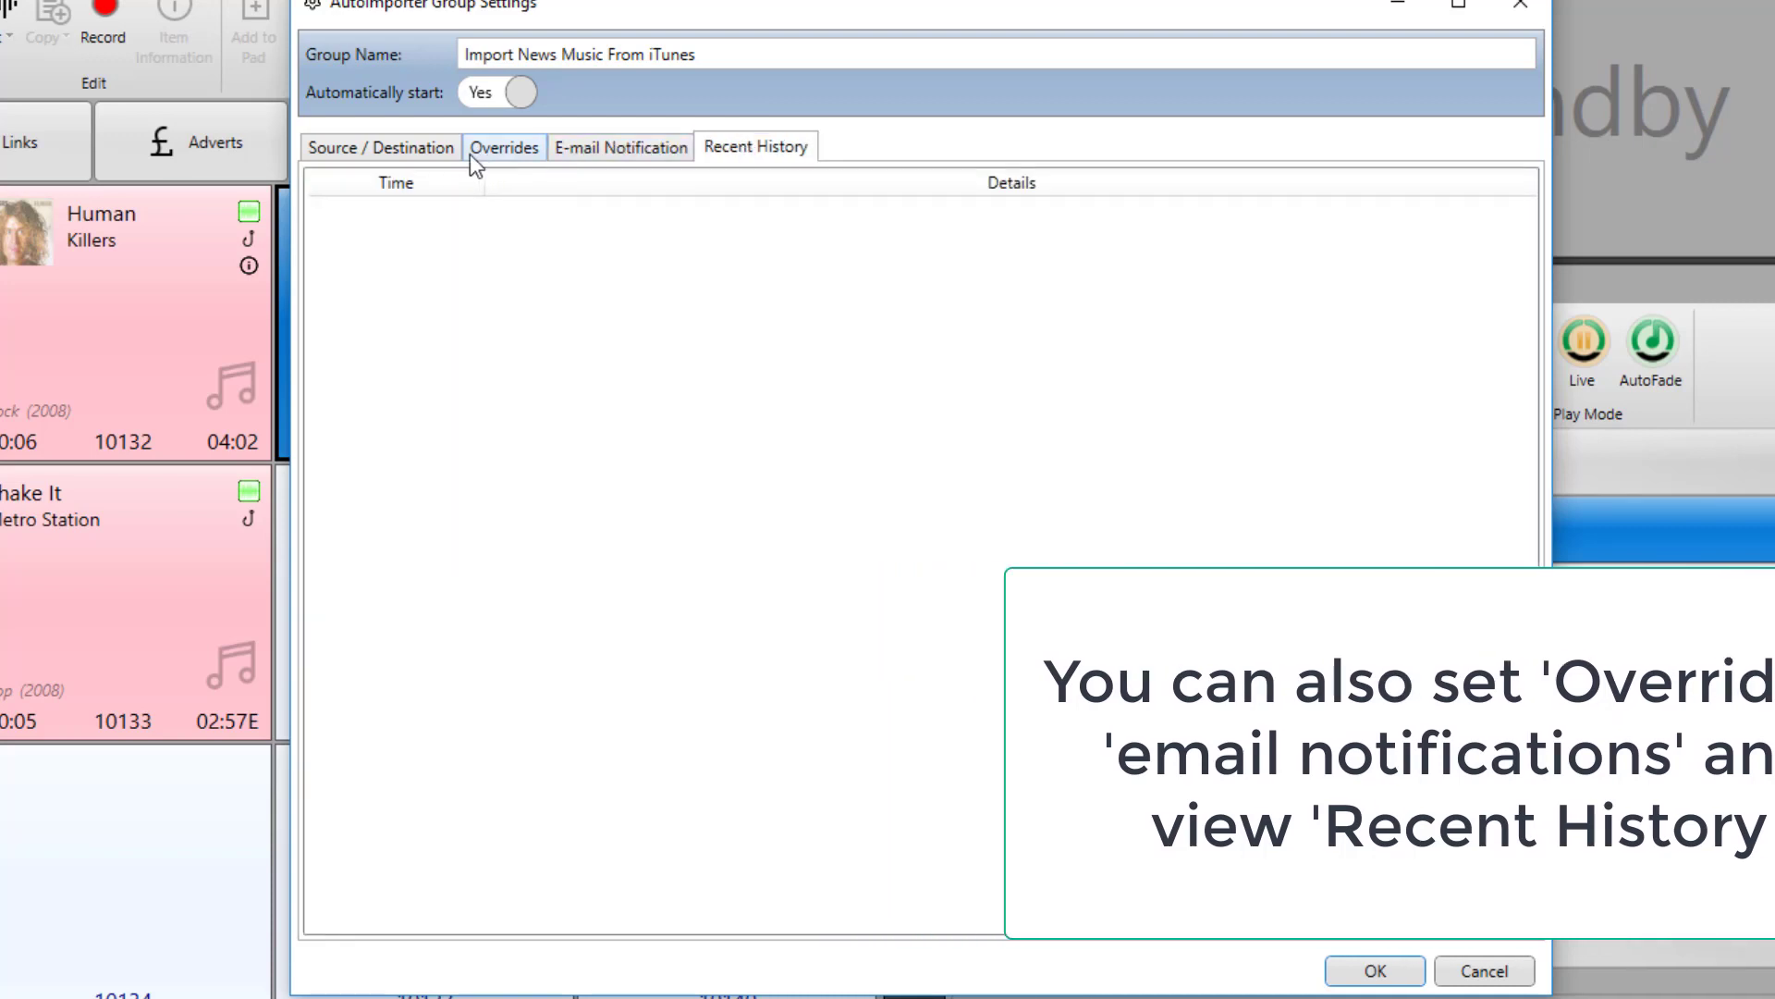
left_click(414, 145)
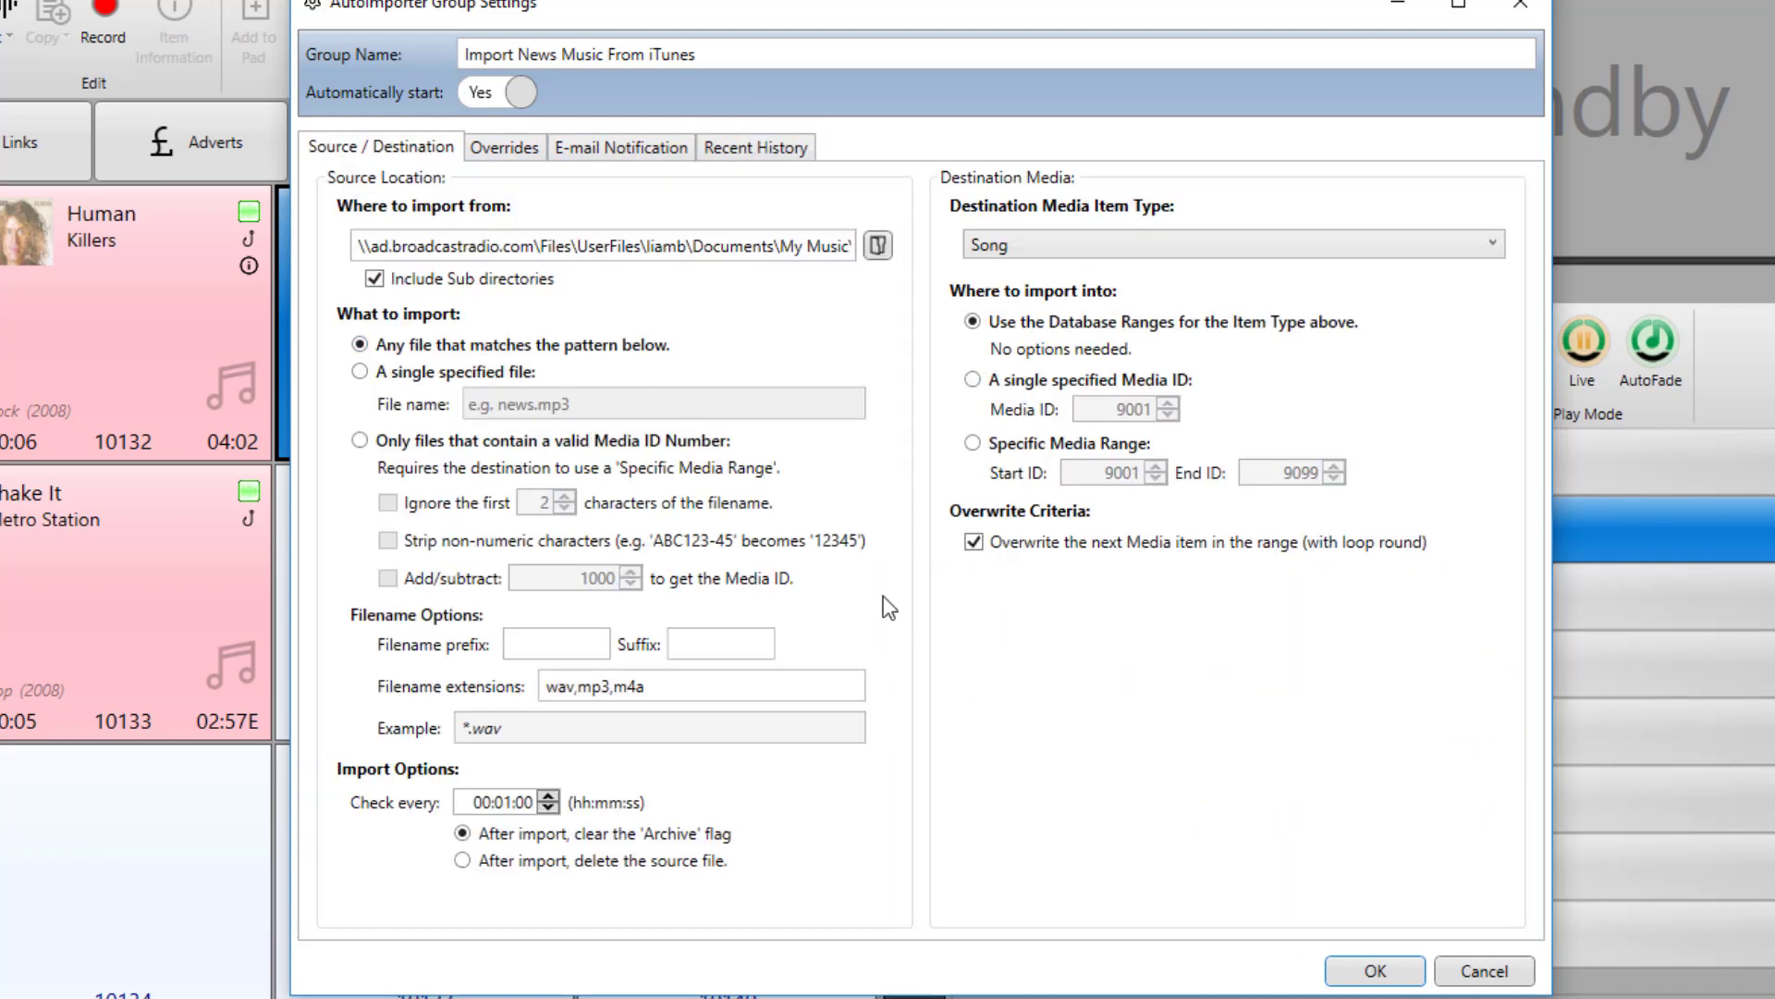
- Save the importer group, run its check immediately and move the AutoImporter window clear of the song wall
left_click(1375, 971)
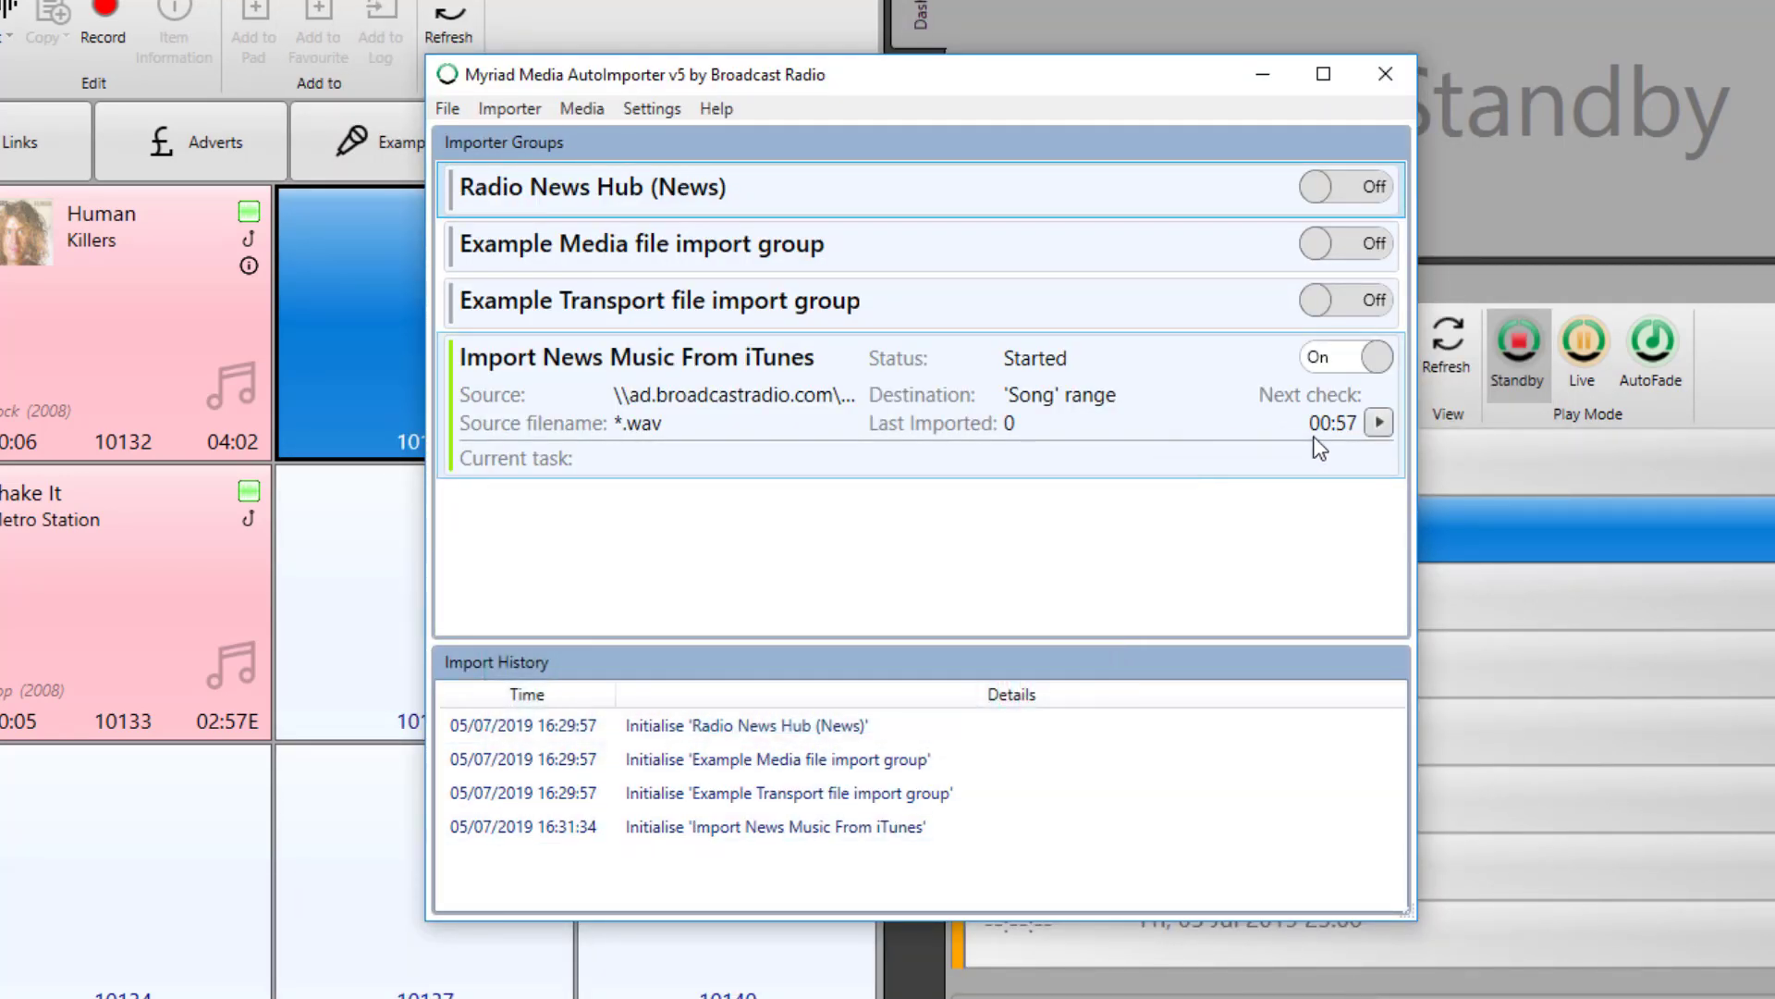
left_click(1379, 427)
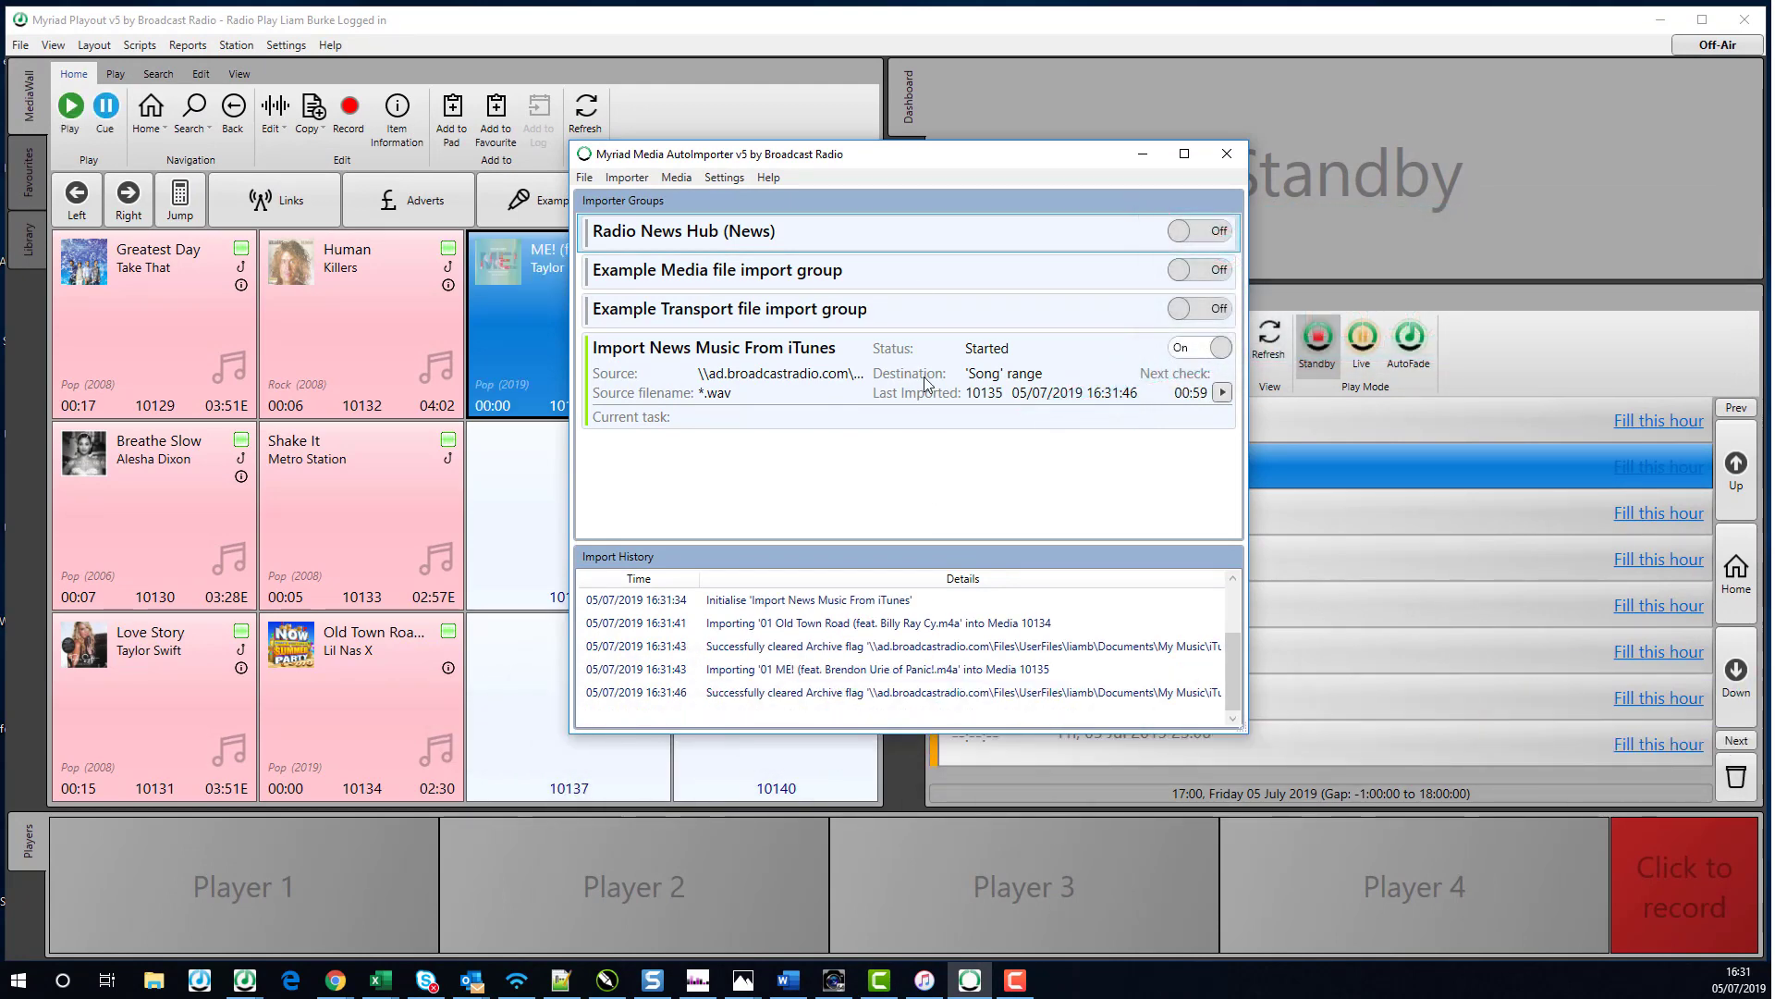
left_click_drag(913, 162, 1165, 139)
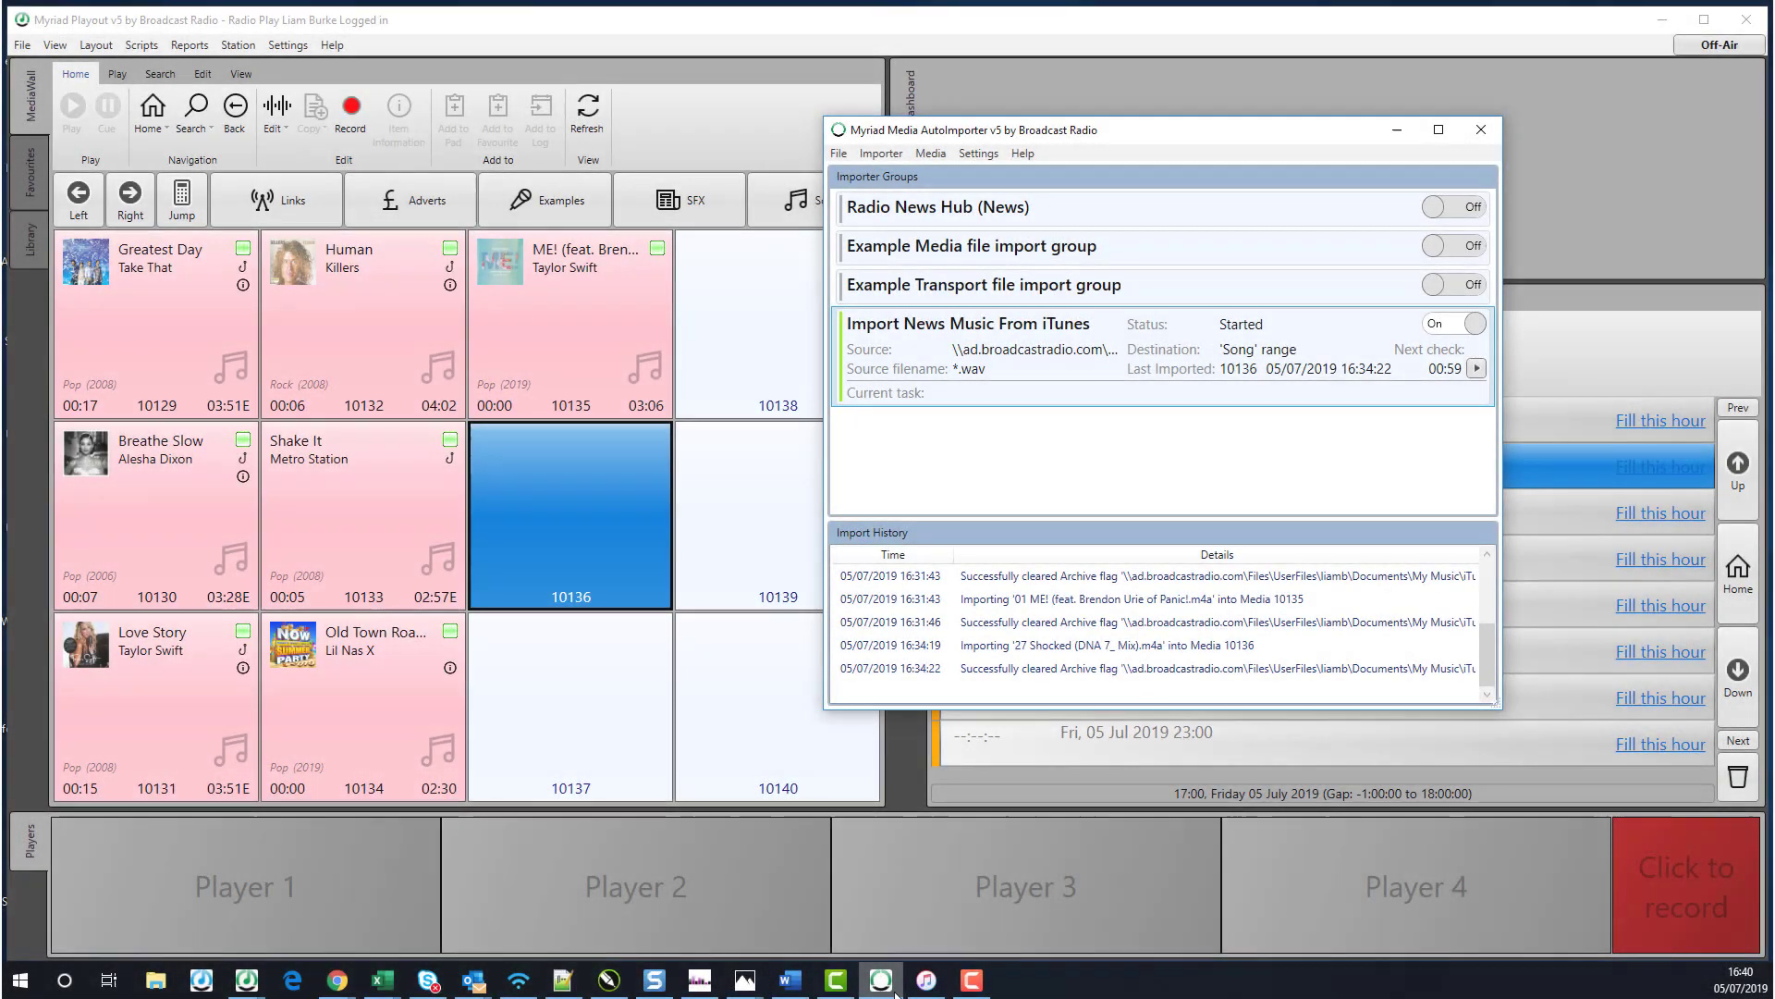
- Switch to the iTunes store and open the Kylie Minogue album "Step Back in Time: The Definitive Collection"
left_click(927, 980)
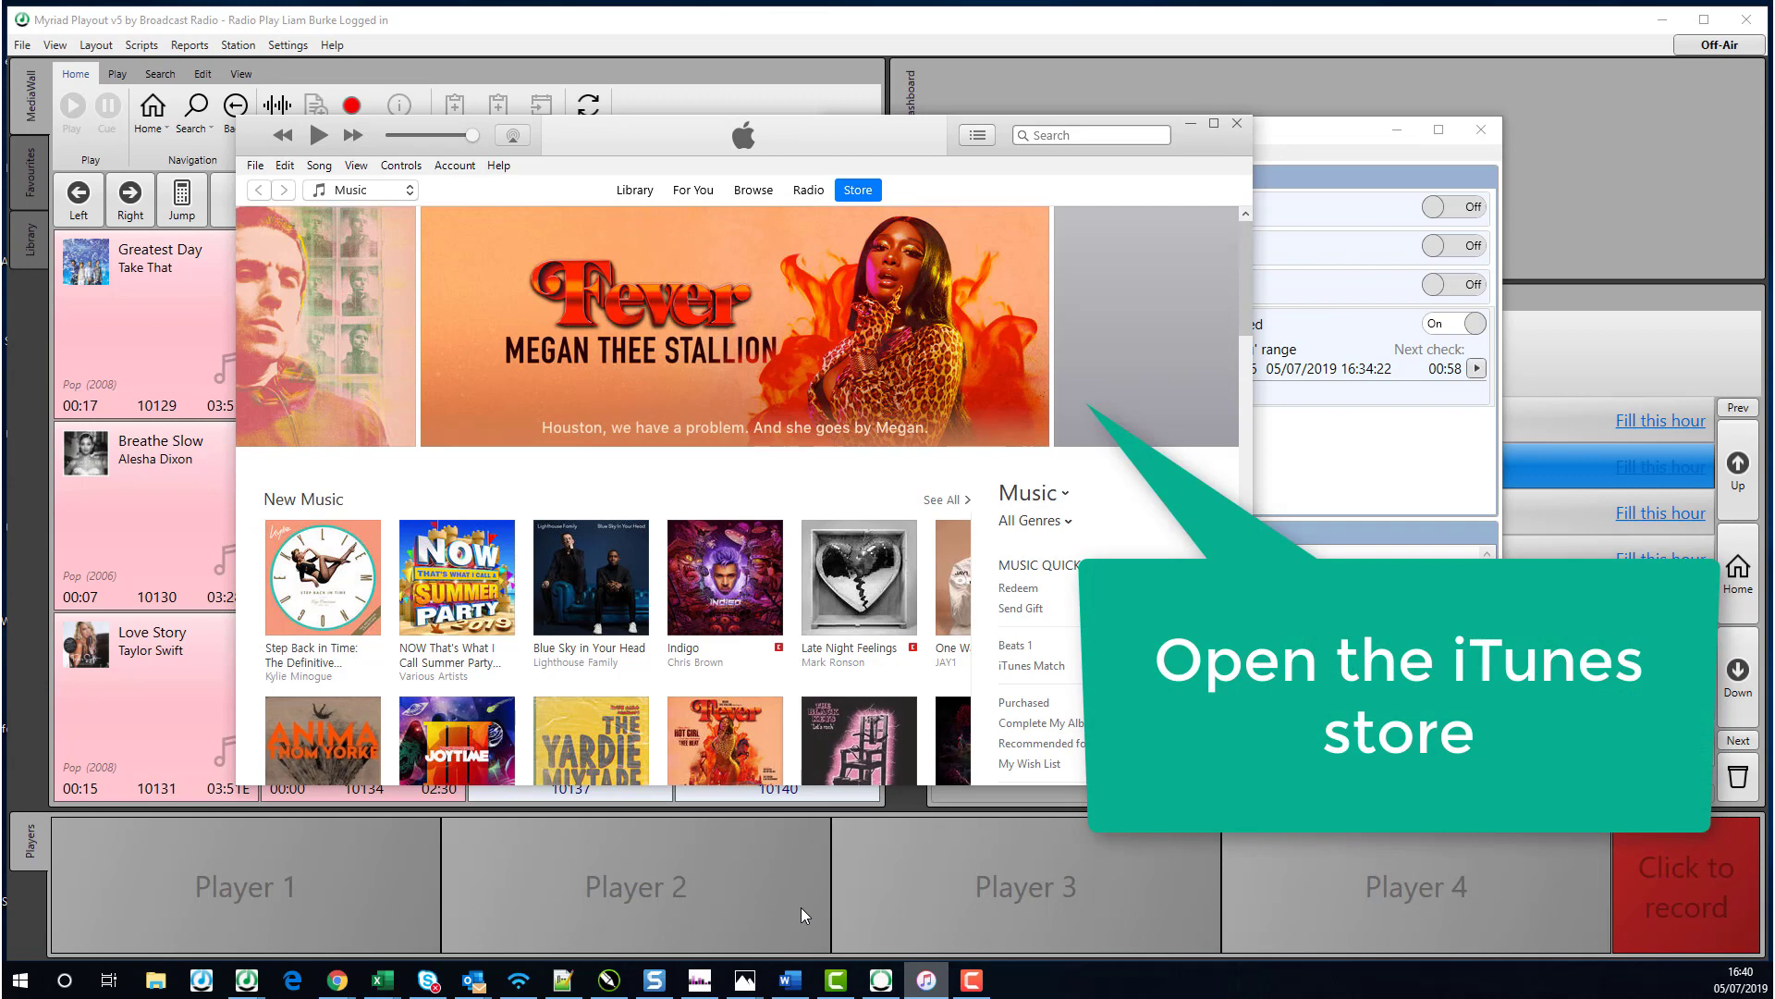
left_click(329, 569)
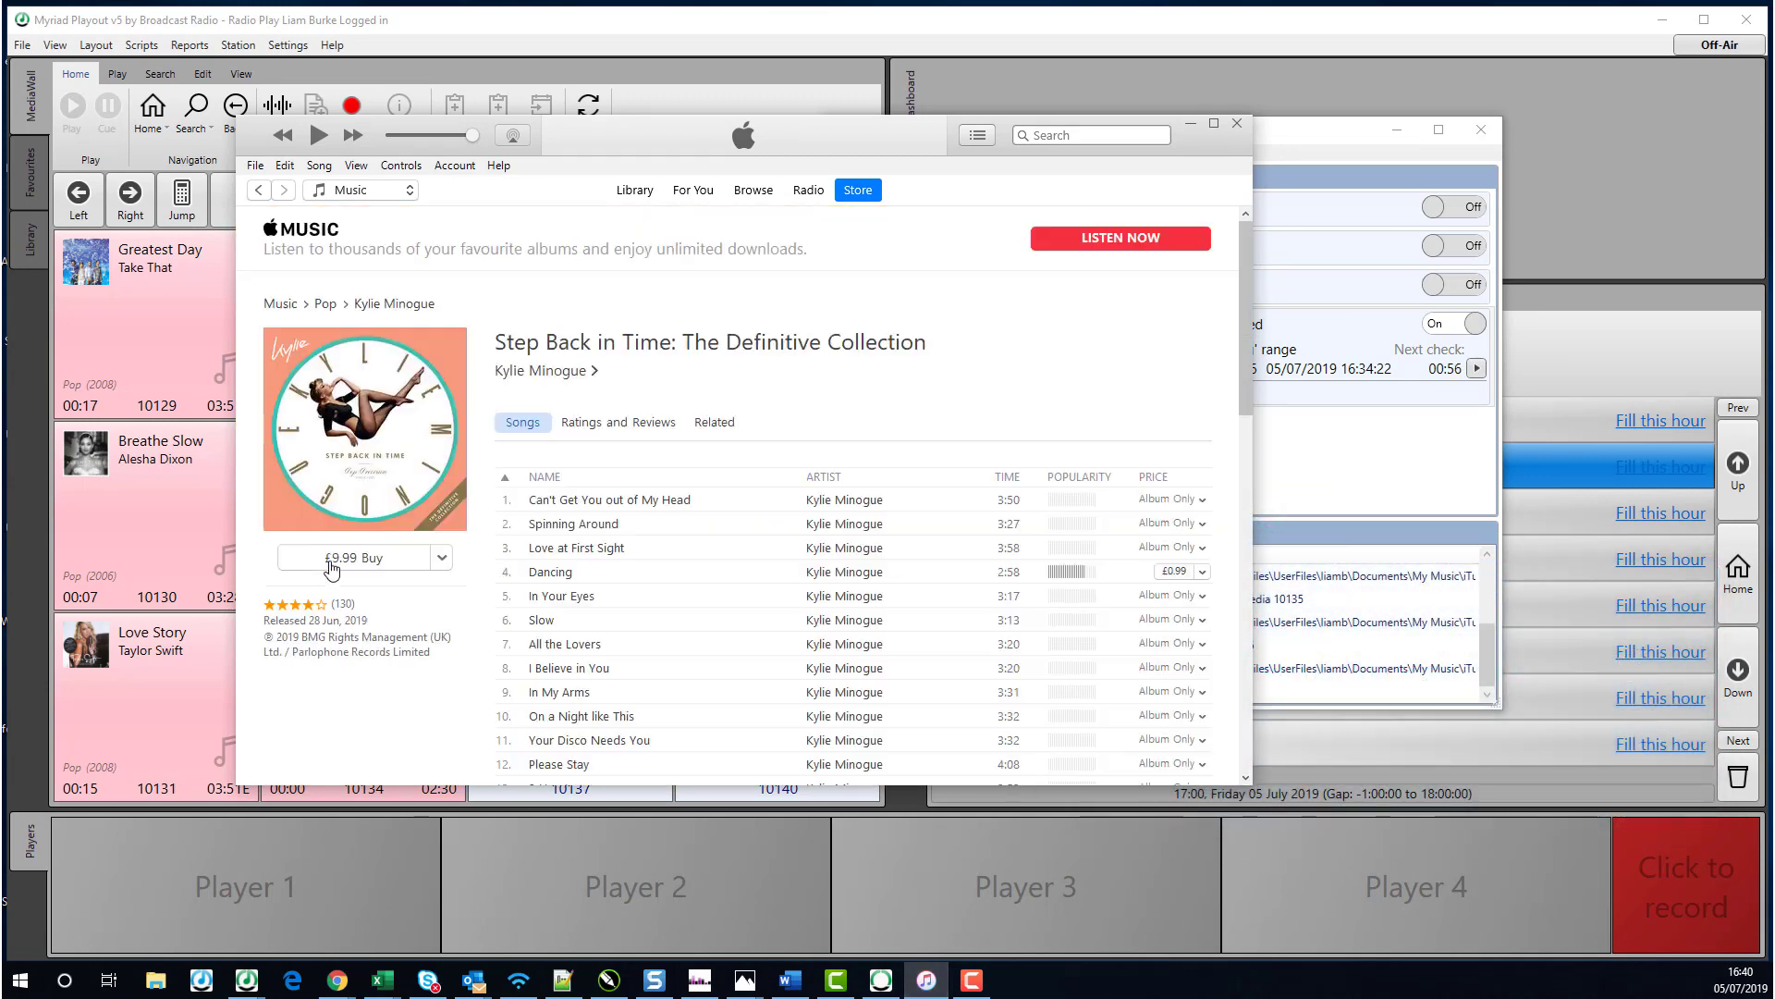
- Buy track 39, "Confide in Me (Radio Mix)", authorising the purchase with the Apple ID password
scroll(803, 503, "down", 5)
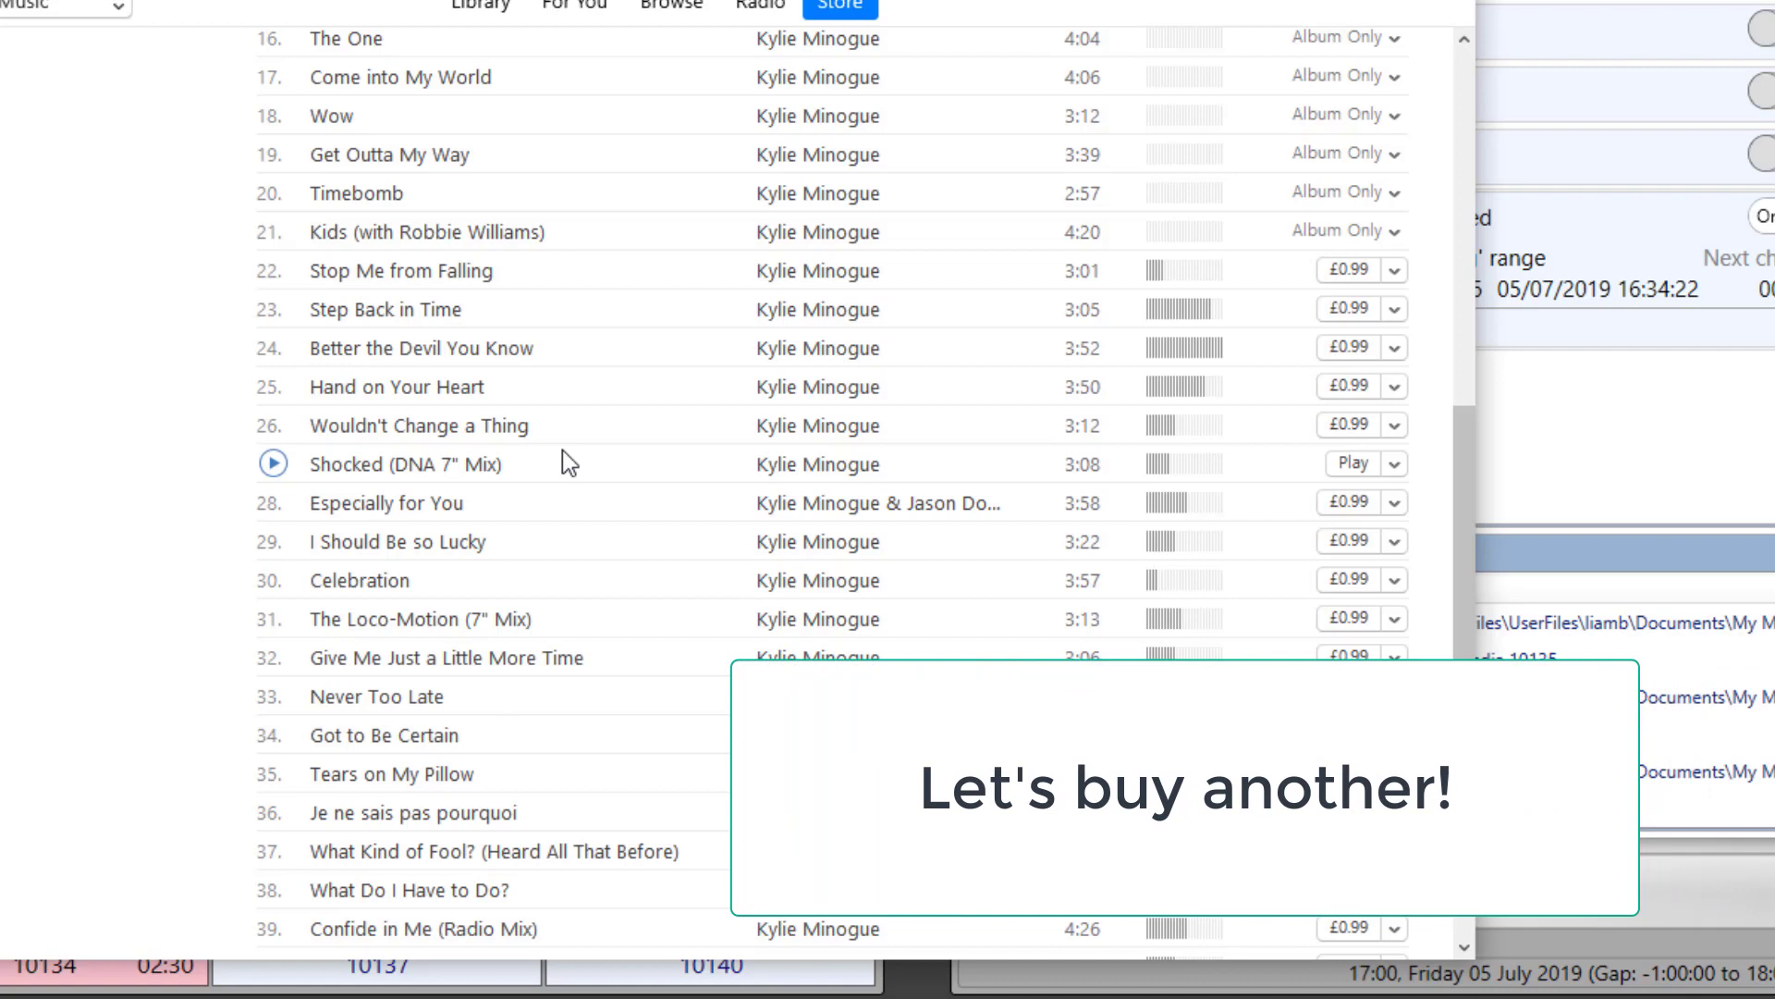
scroll(651, 499, "down", 3)
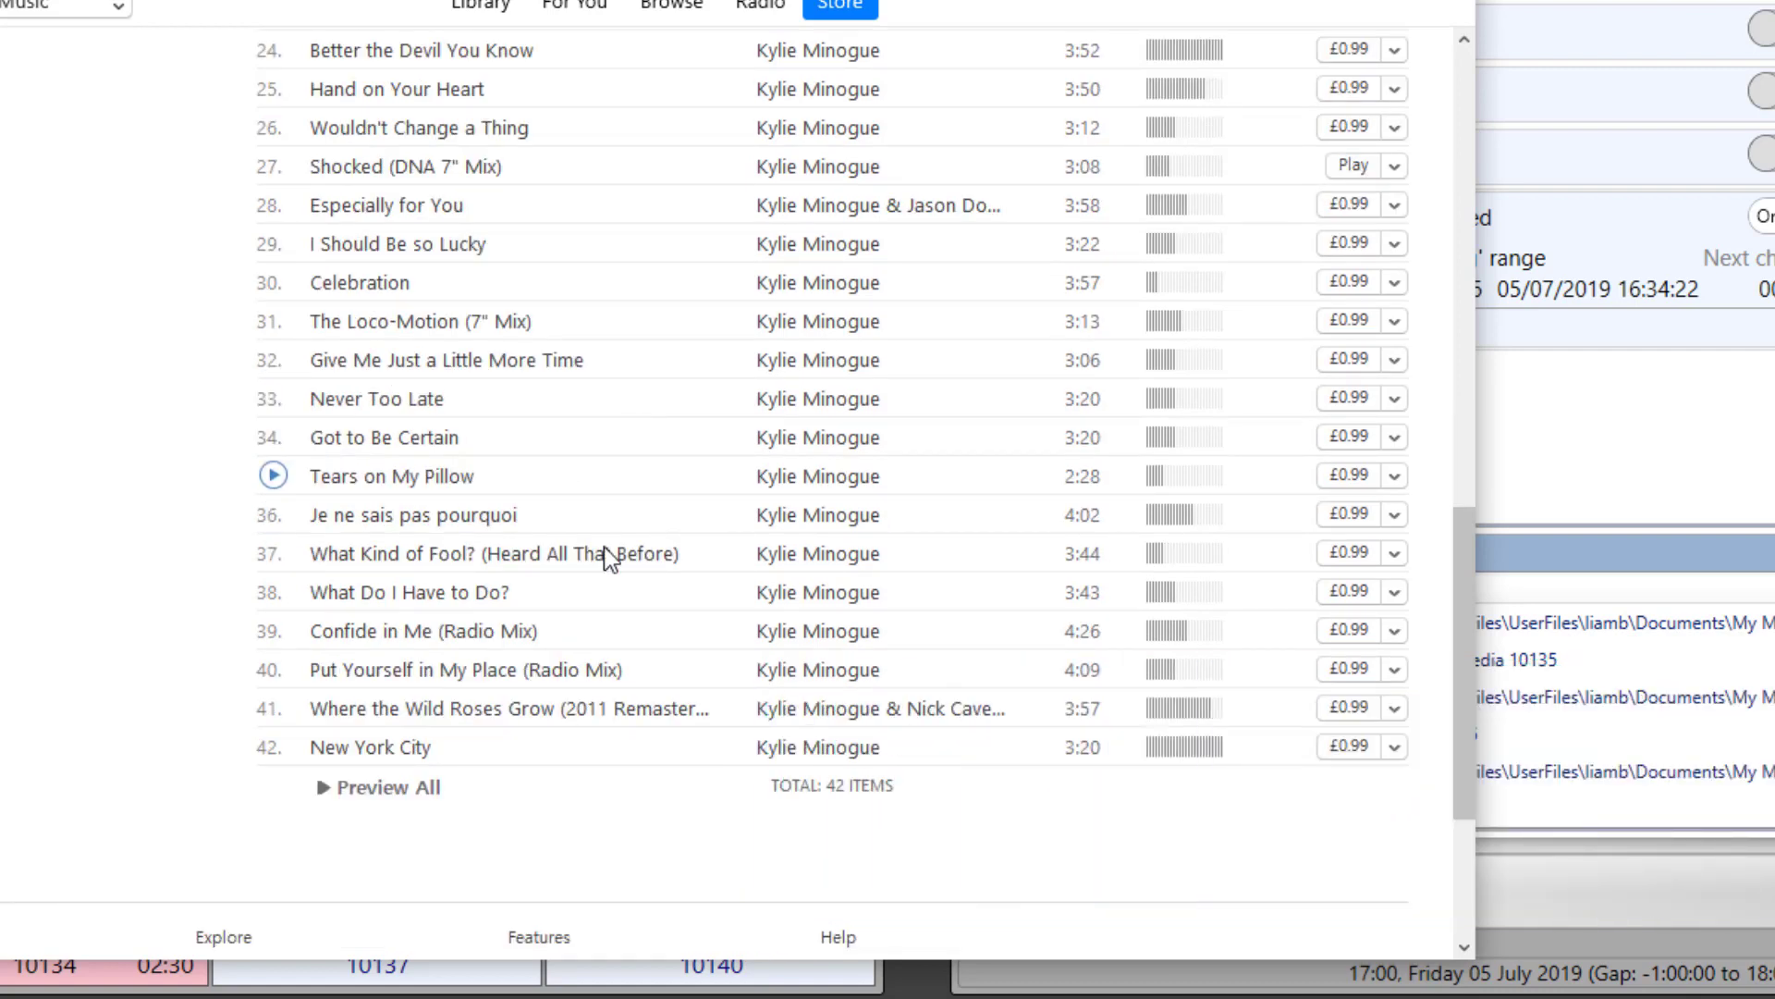
left_click(1353, 632)
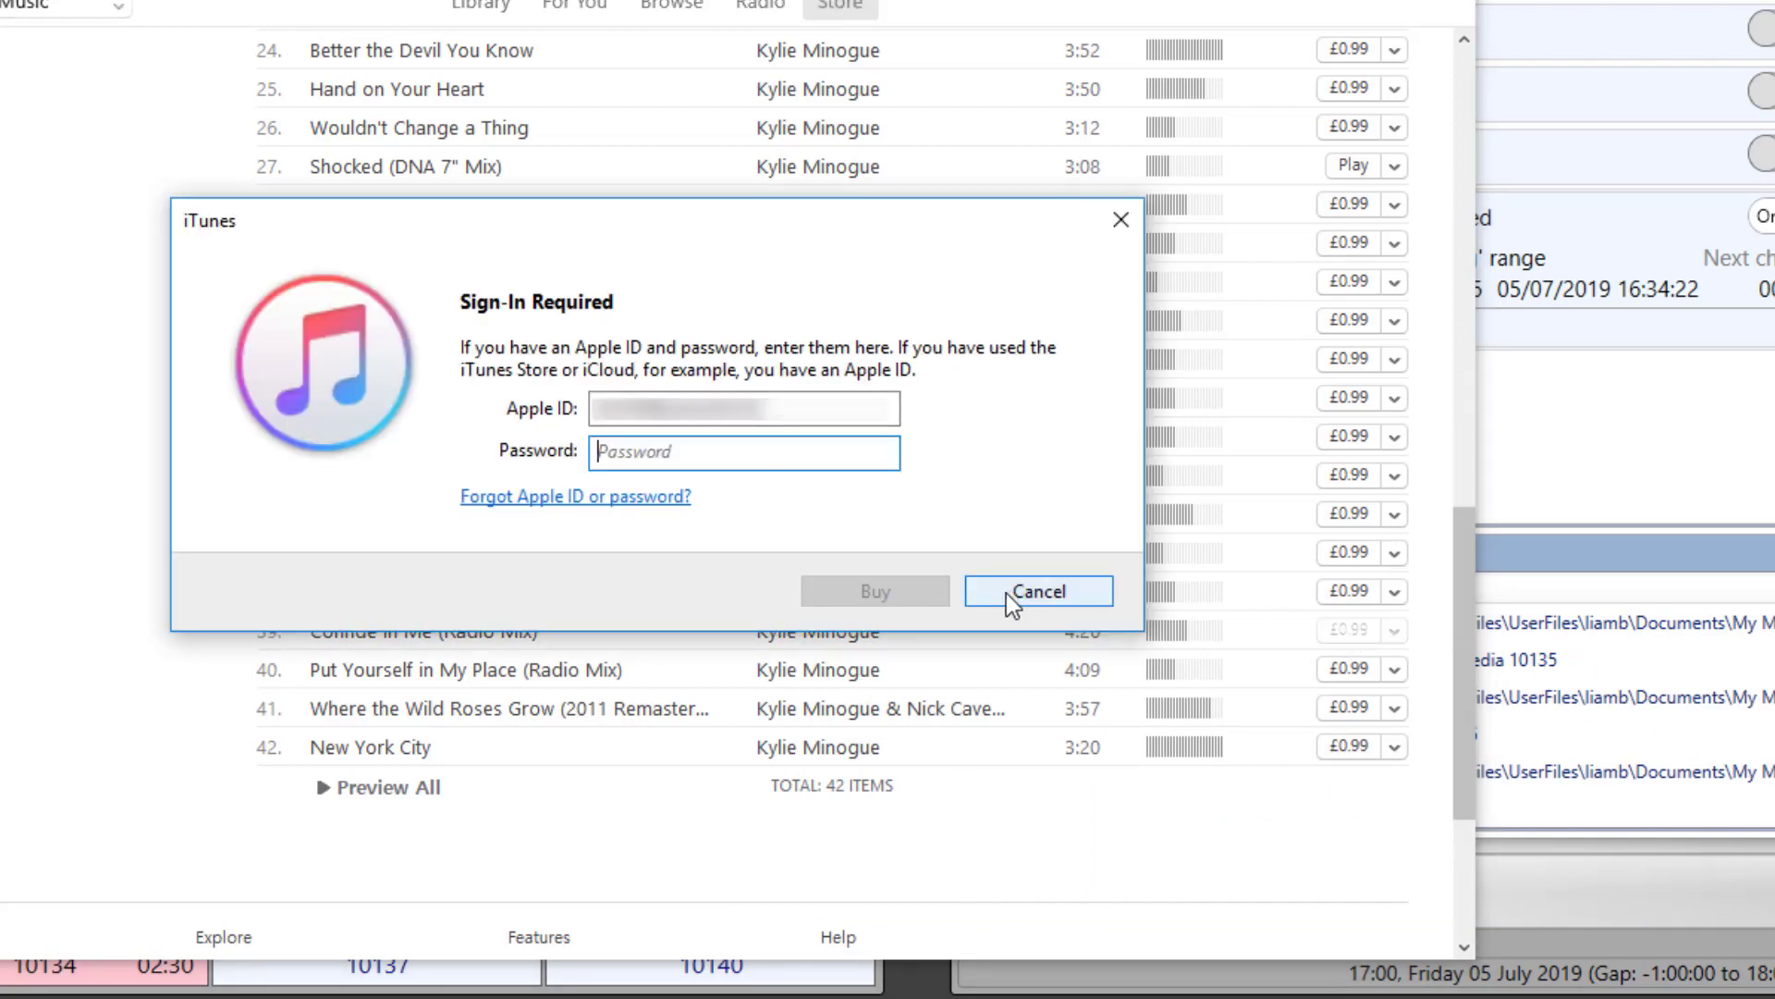
type("••••••")
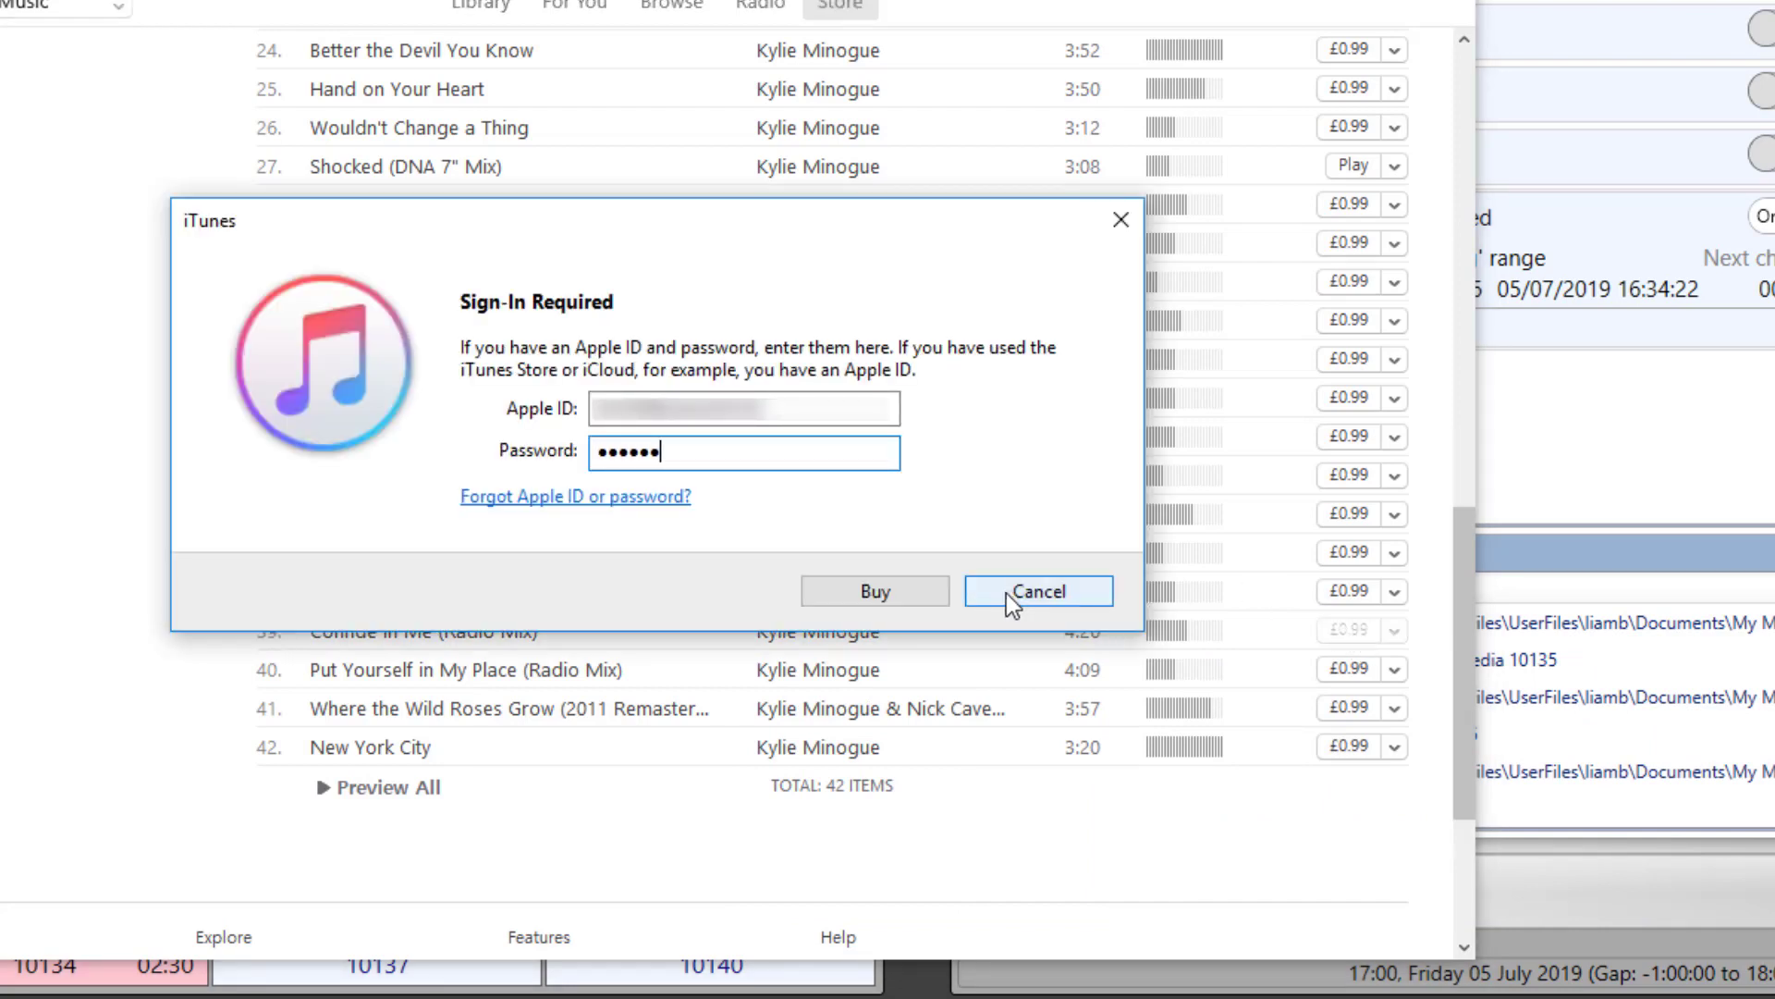
type("••••")
key("Return")
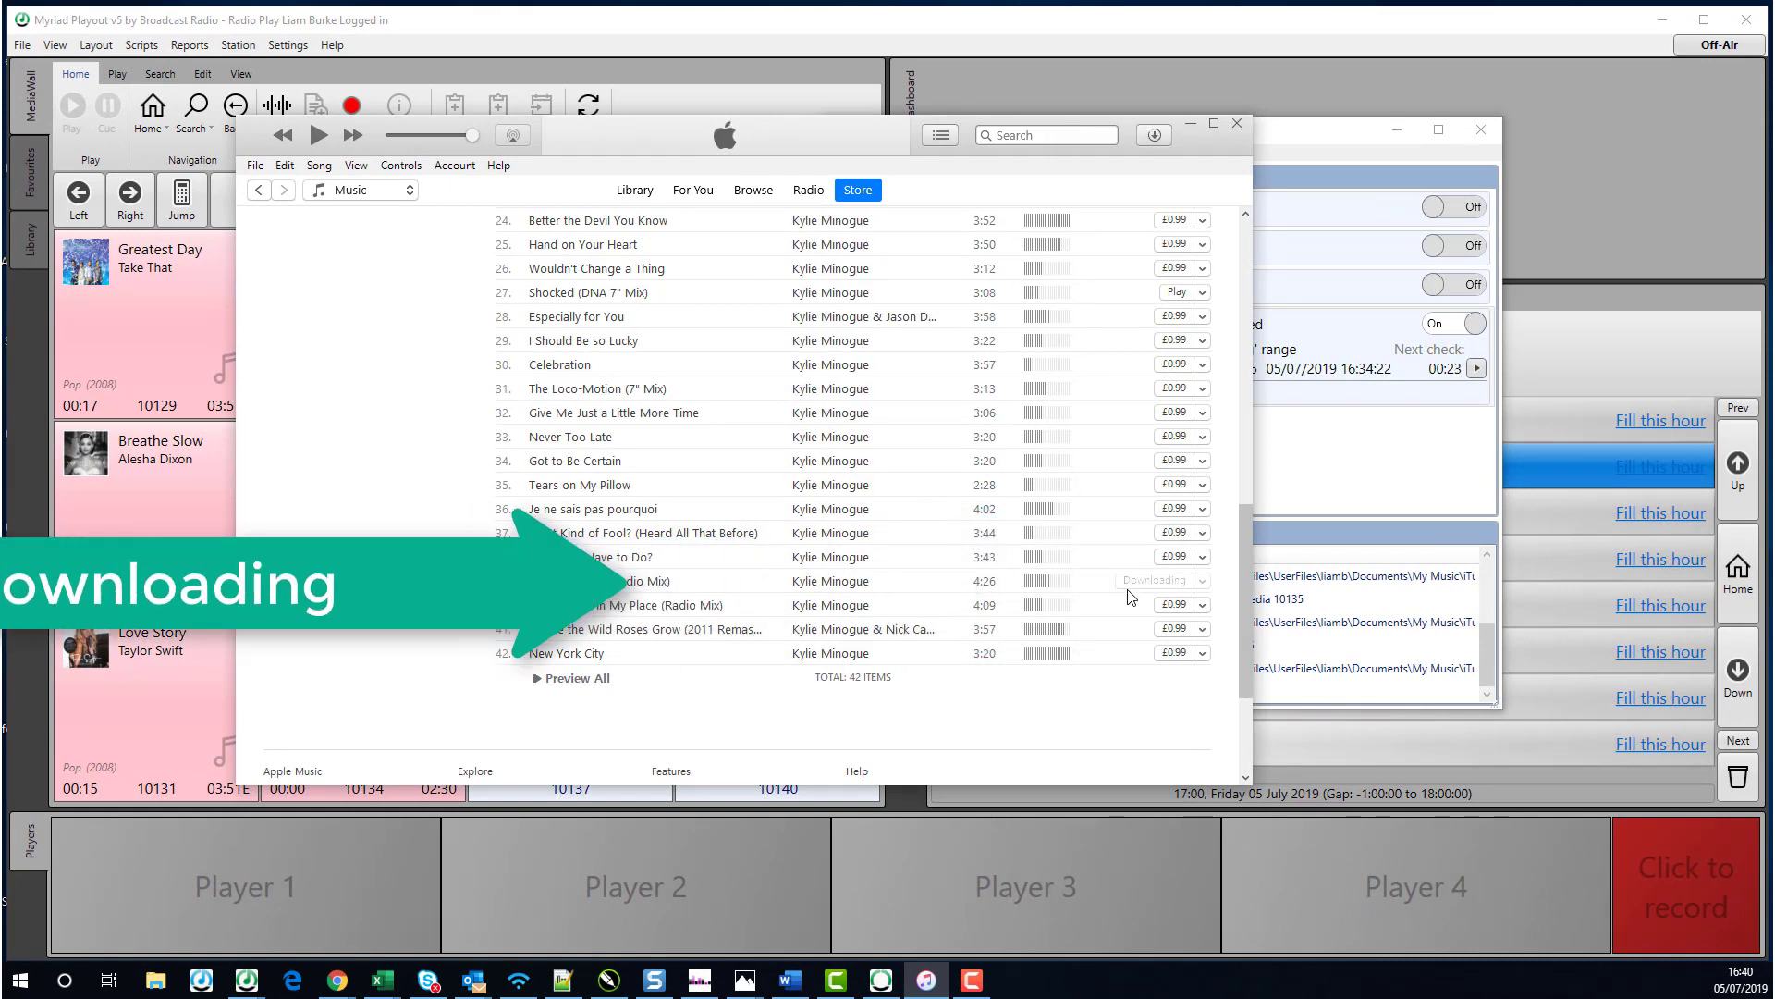
- Minimise iTunes and run the "Import News Music From iTunes" check without waiting for the countdown
left_click(1192, 124)
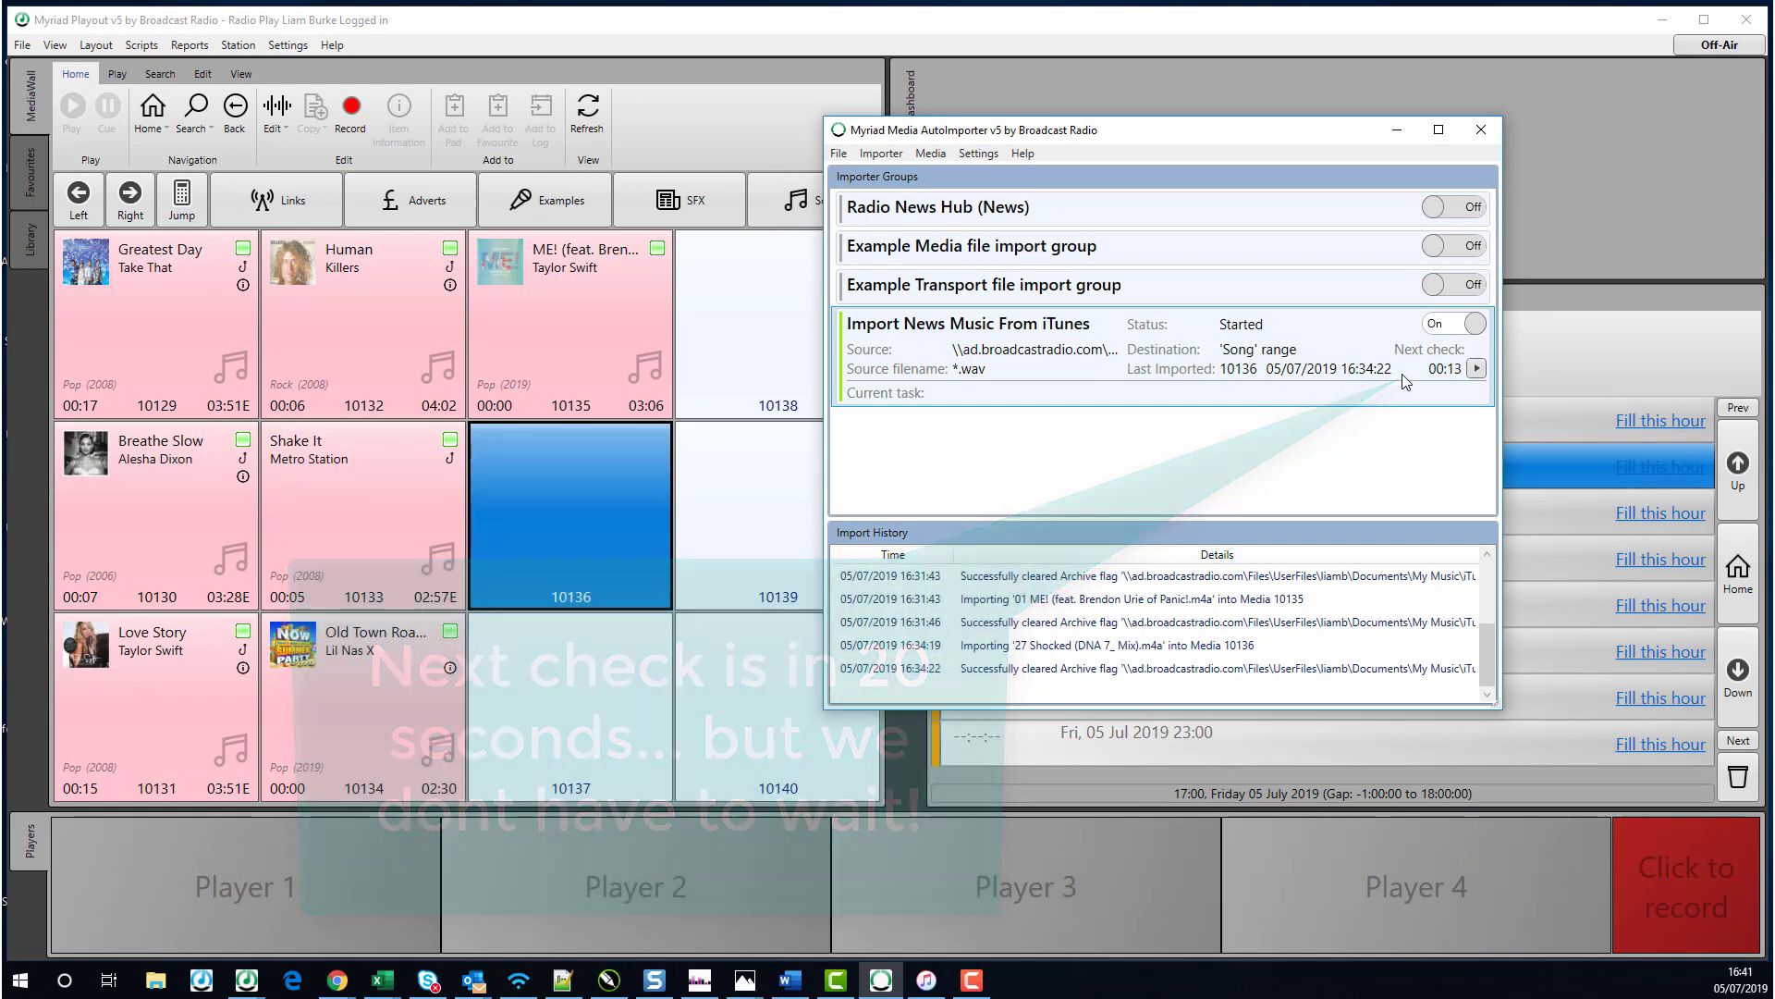
left_click(1482, 370)
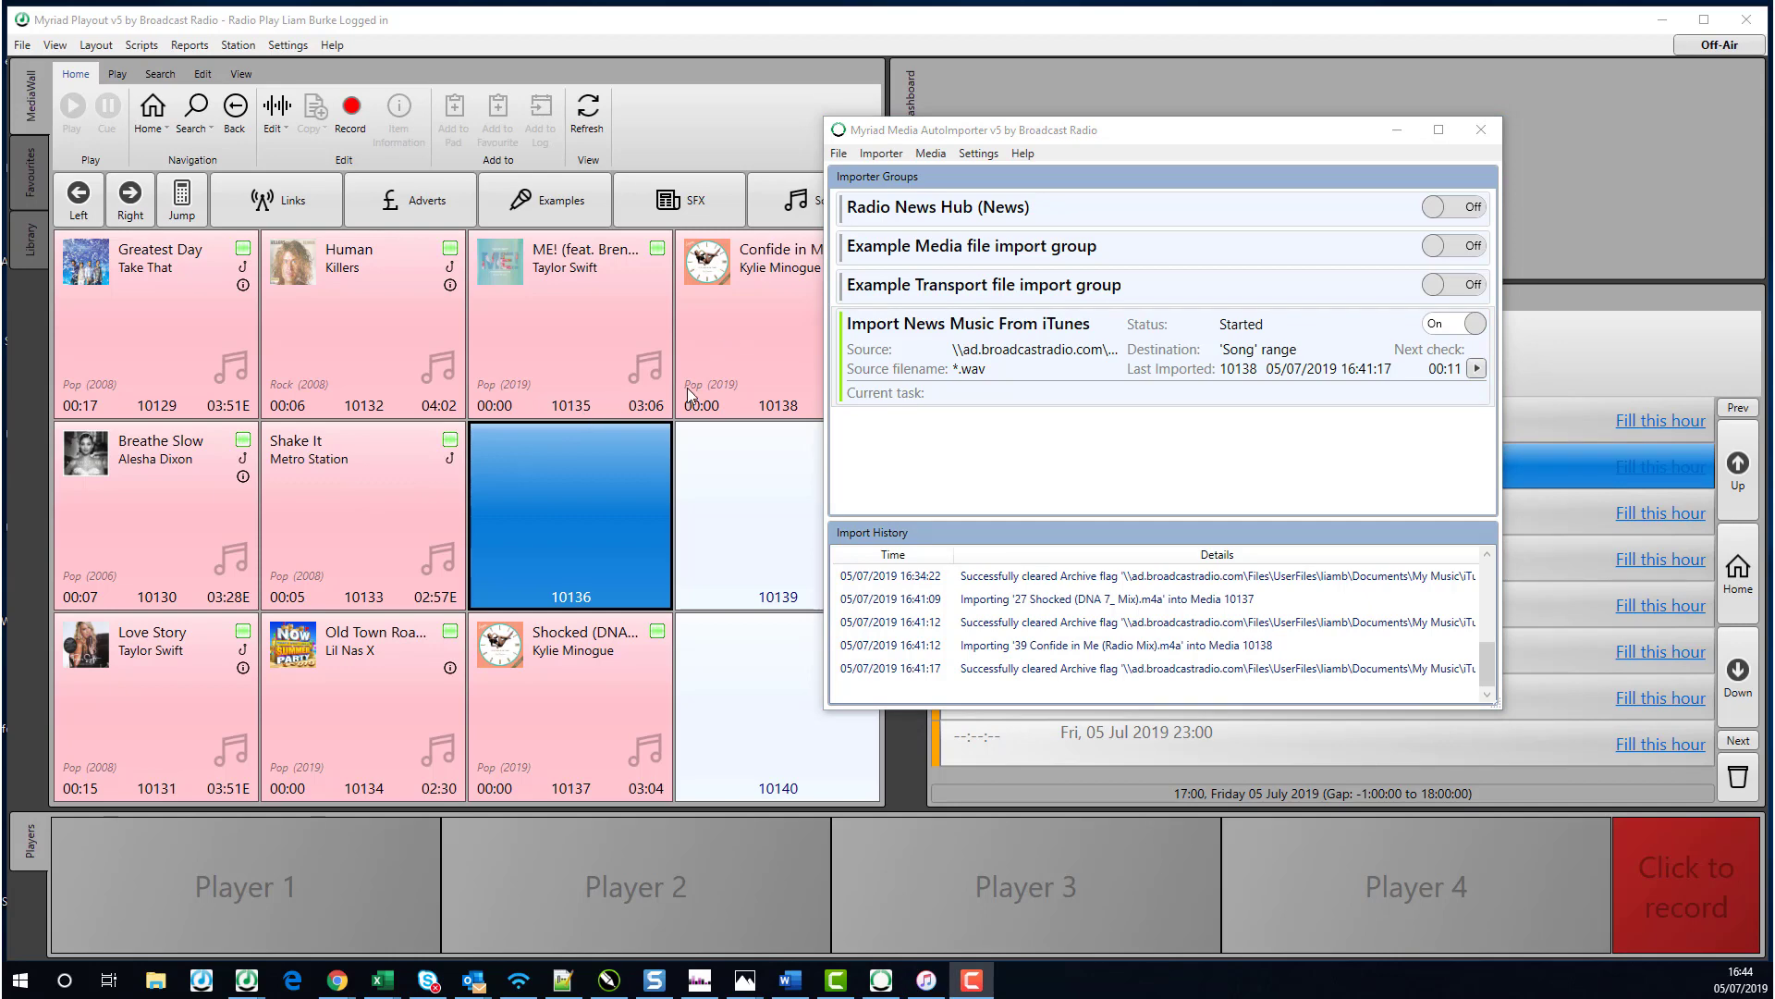
- Load the imported song "Shocked (DNA 7" Mix)" into Player 1 of Myriad Playout and start playing it
left_click_drag(570, 703, 204, 915)
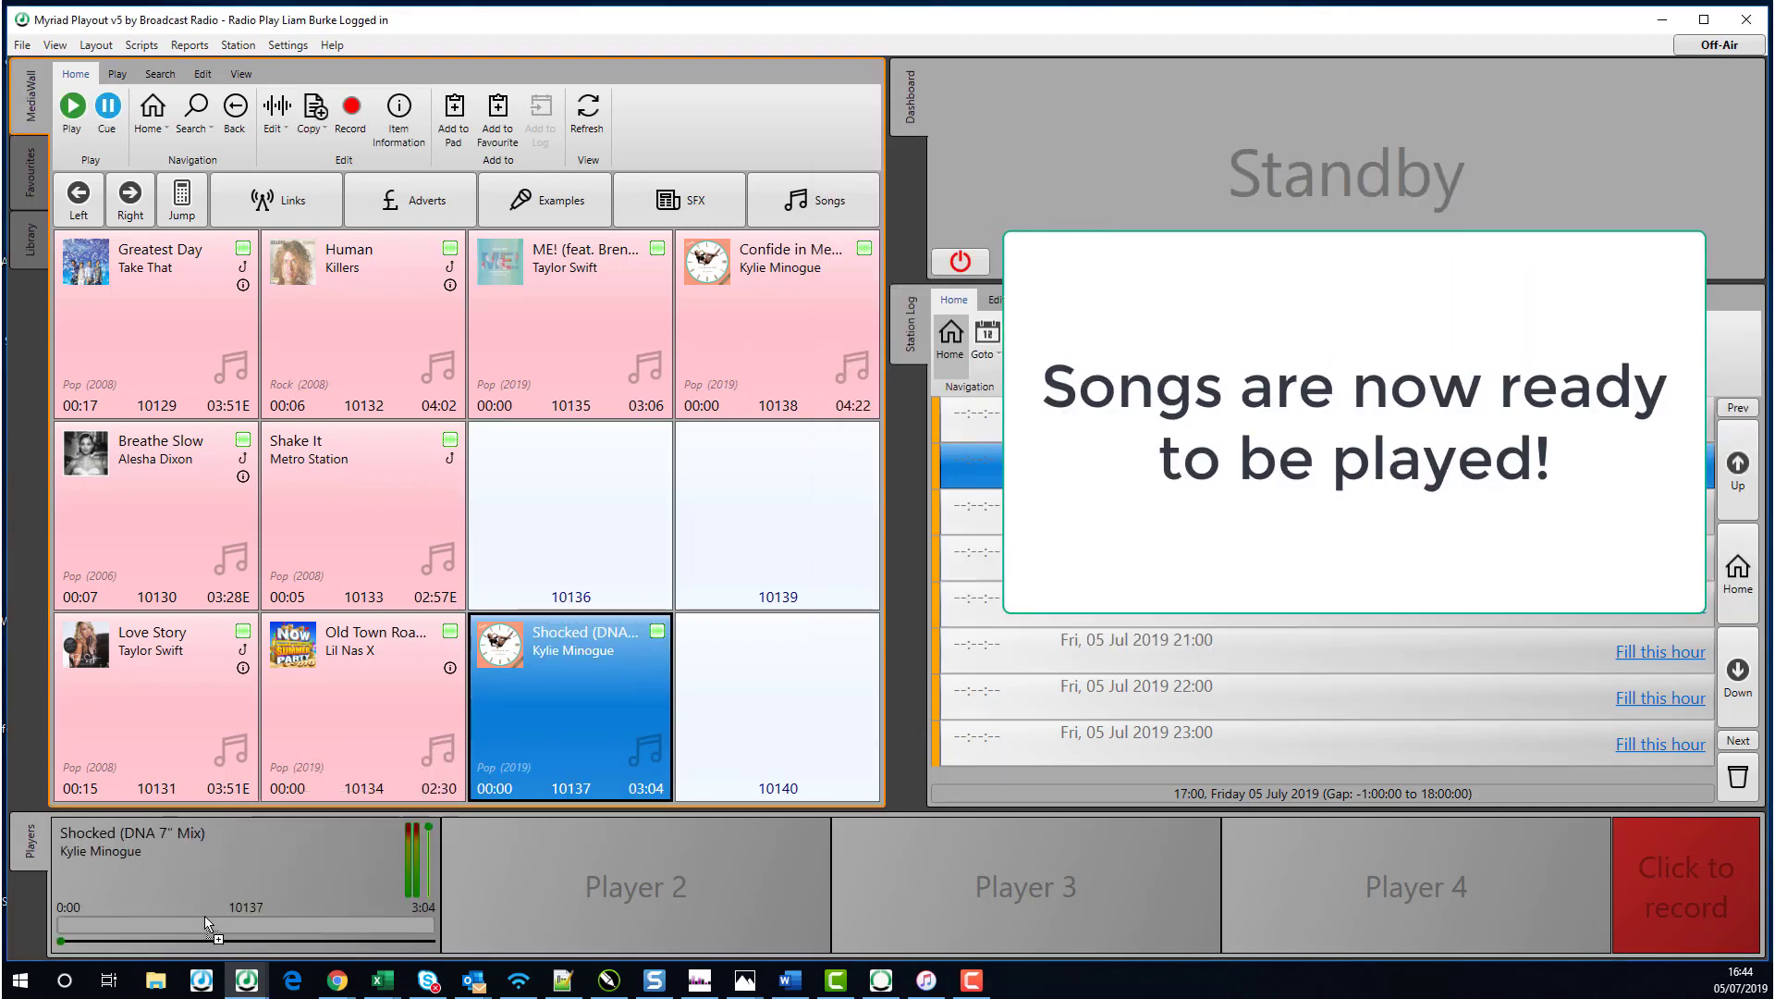
left_click(248, 869)
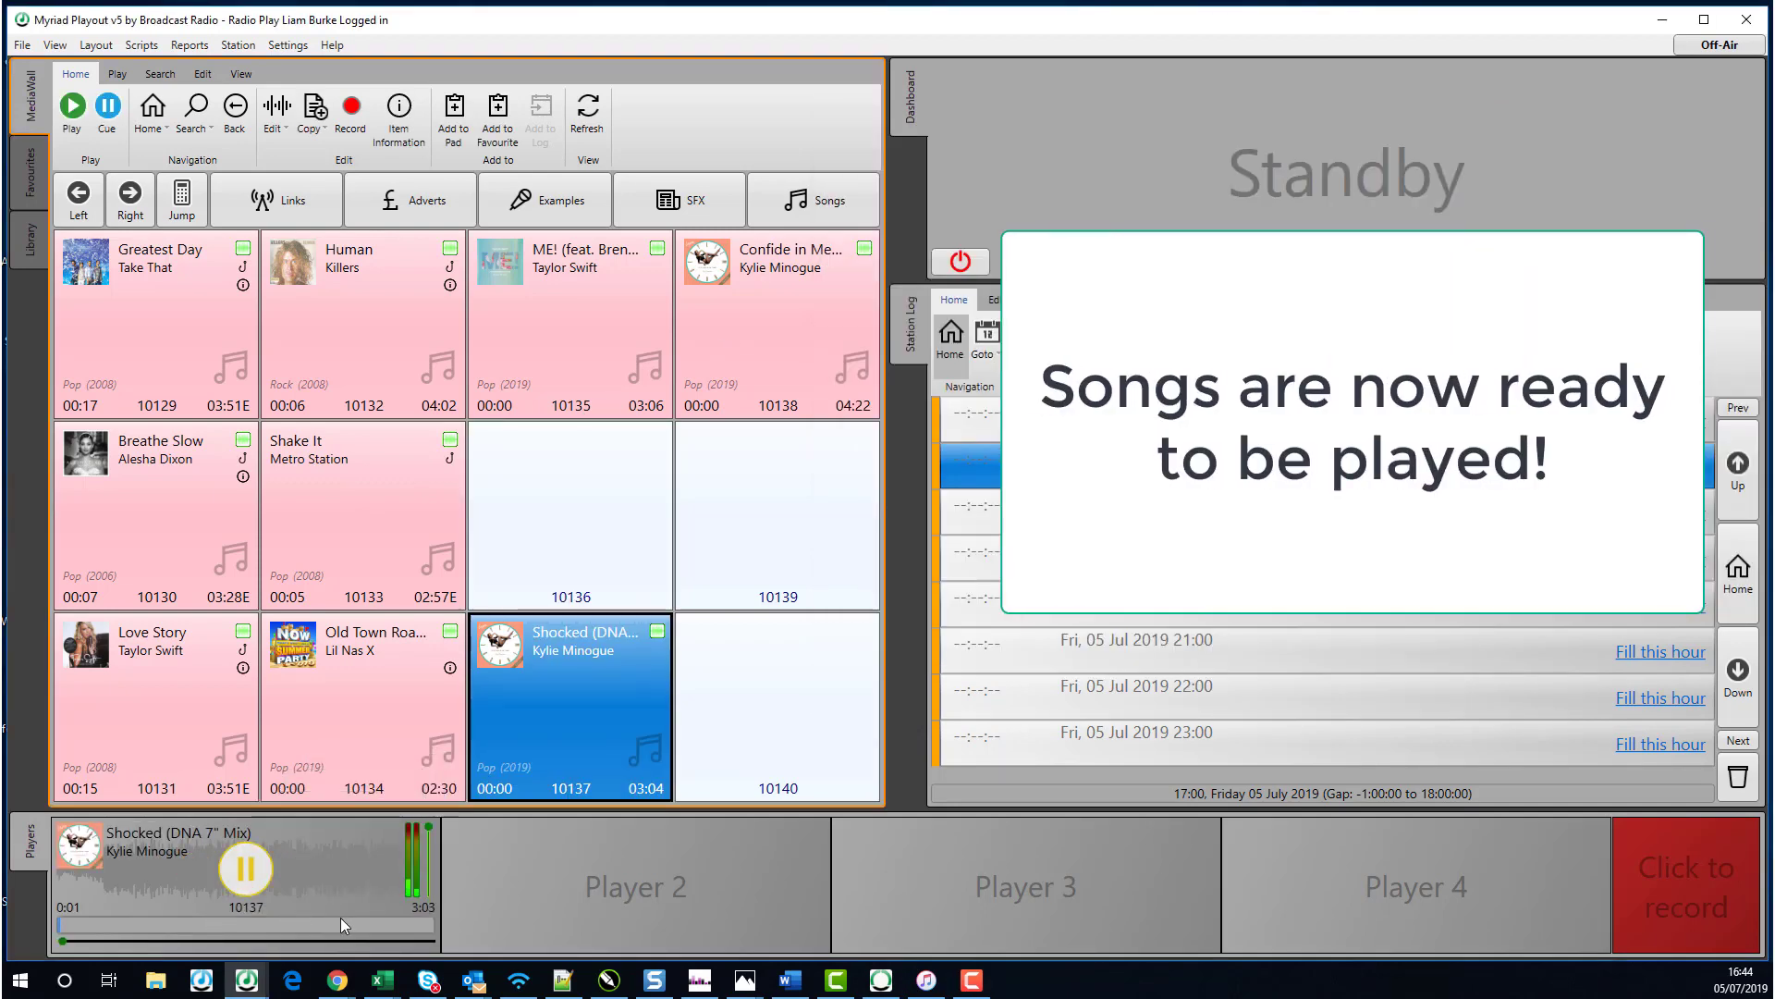